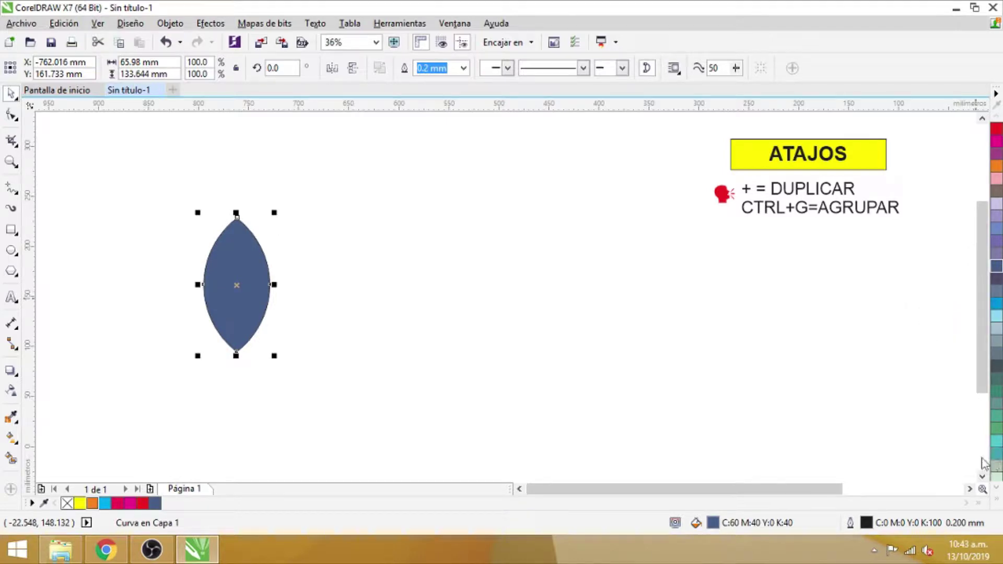
# Remove the leaf's outline and place one duplicate against each side of it, forming a row of three
pyautogui.click(464, 68)
pyautogui.click(446, 91)
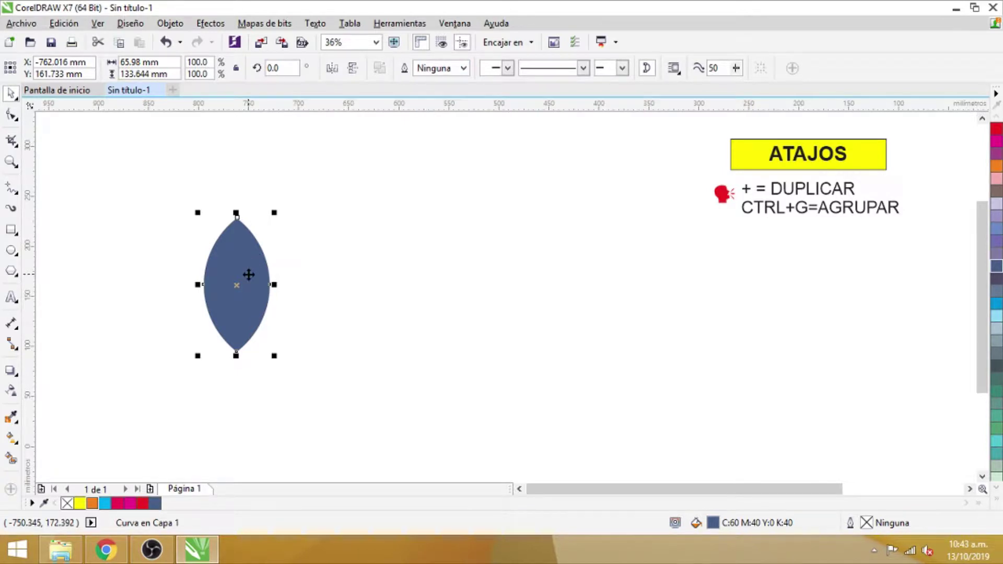
pyautogui.moveTo(246, 284); pyautogui.dragTo(172, 285)
pyautogui.press('+')
pyautogui.press('+')
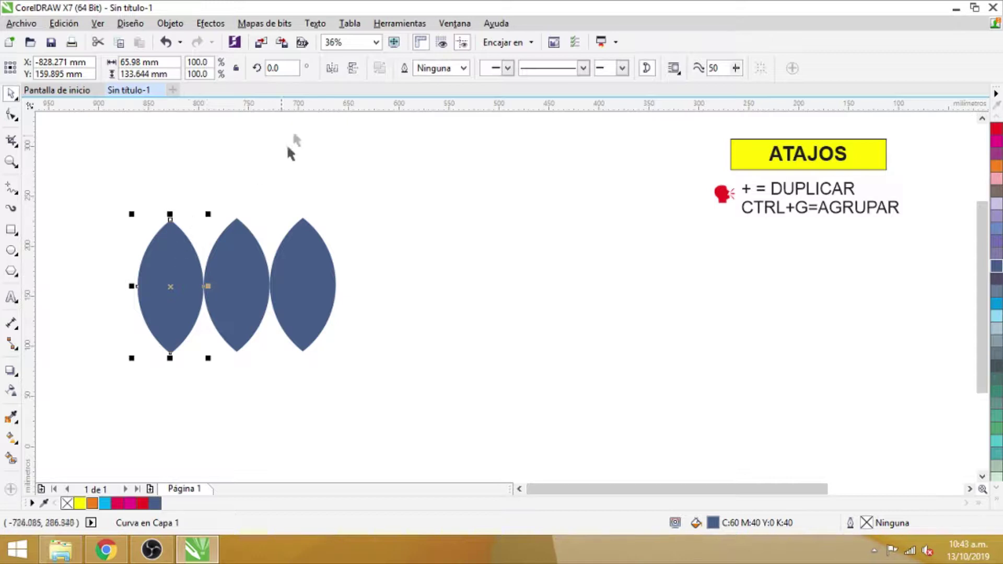
# Try rotating the leftmost leaf by 45° and then by 30°, undoing each rotation
pyautogui.click(280, 69)
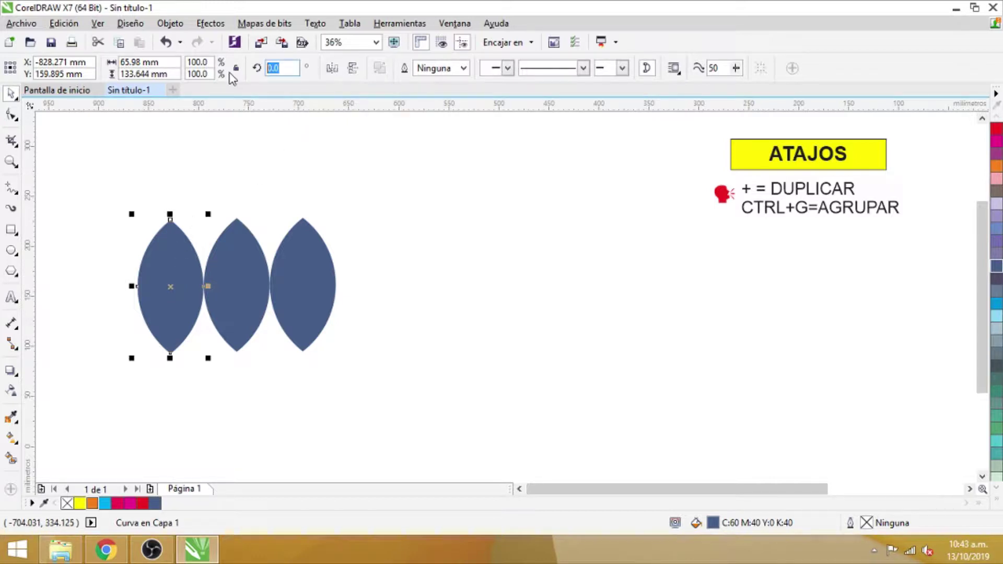
pyautogui.press('Return')
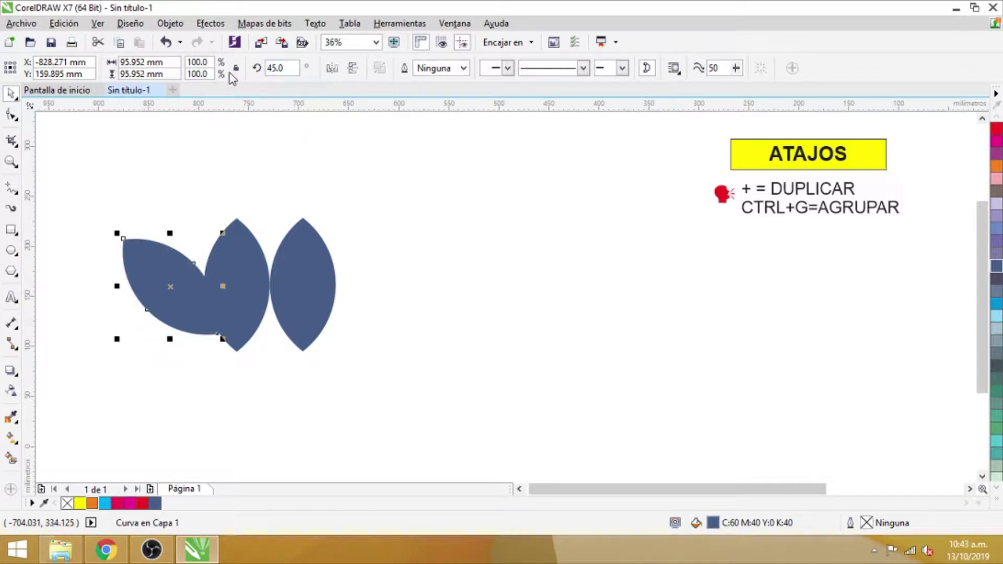
pyautogui.hotkey('ctrl', 'z')
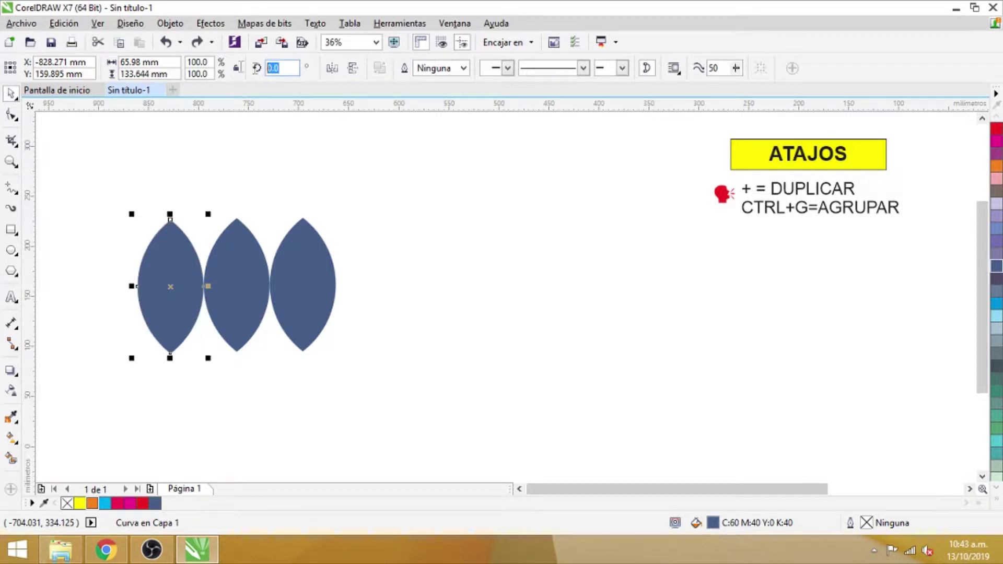
pyautogui.write('30')
pyautogui.press('Return')
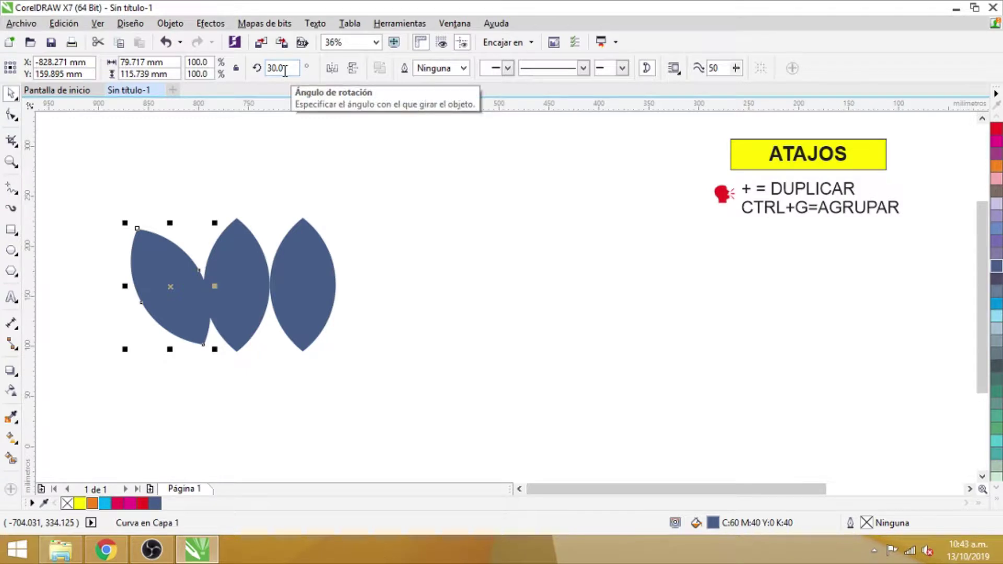
pyautogui.hotkey('ctrl', 'z')
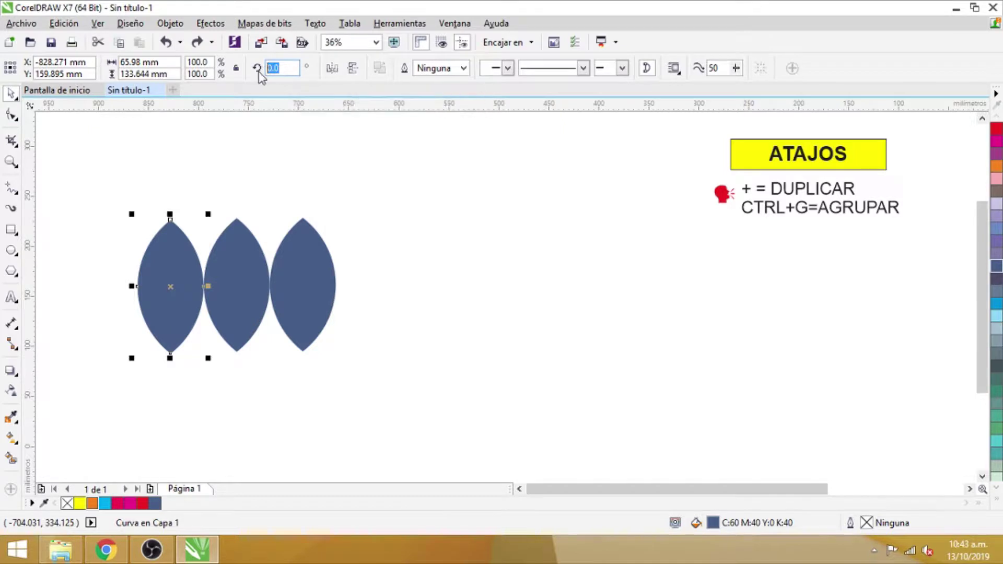
# Rotate the leftmost leaf by 45° and the rightmost leaf by -45° to spread them like petals
pyautogui.write('45')
pyautogui.press('Return')
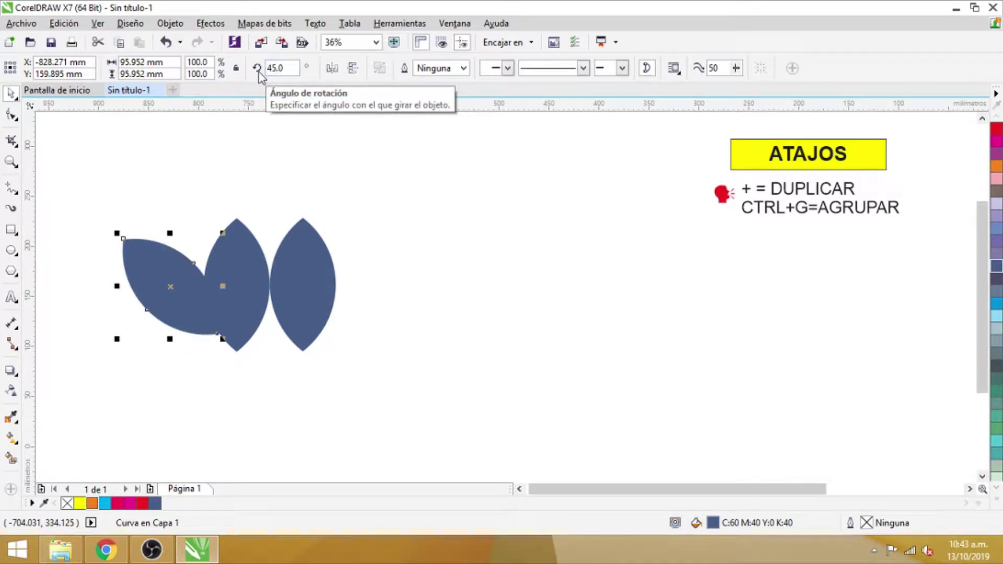
pyautogui.click(298, 262)
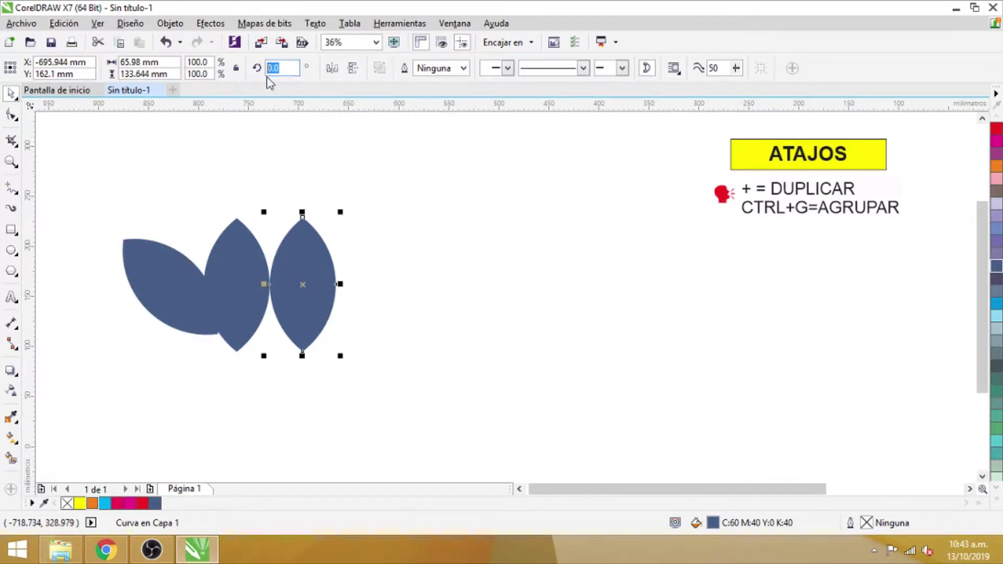
pyautogui.write('-45')
pyautogui.press('Return')
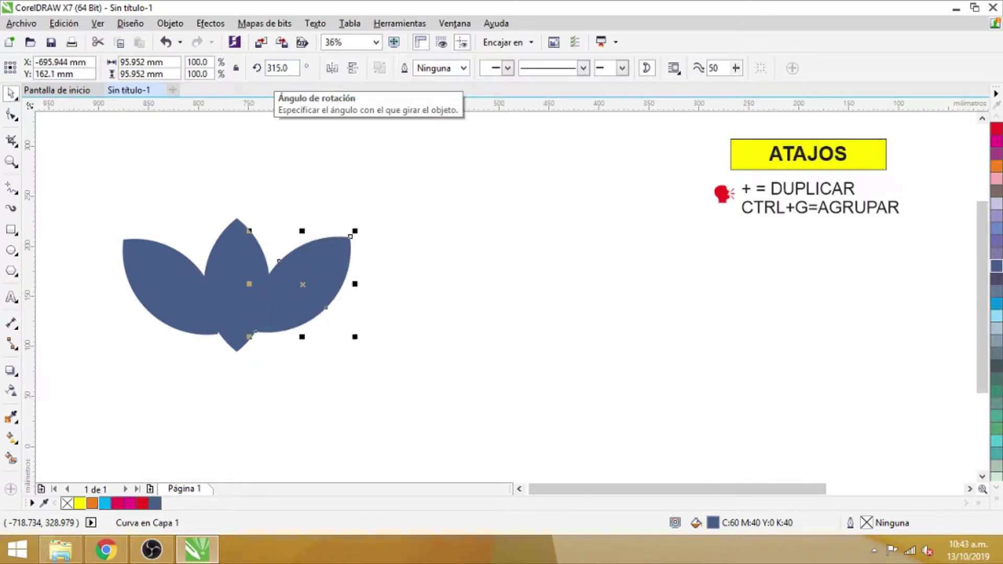
# Align the three petals along their bottom edges
pyautogui.click(381, 320)
pyautogui.click(327, 302)
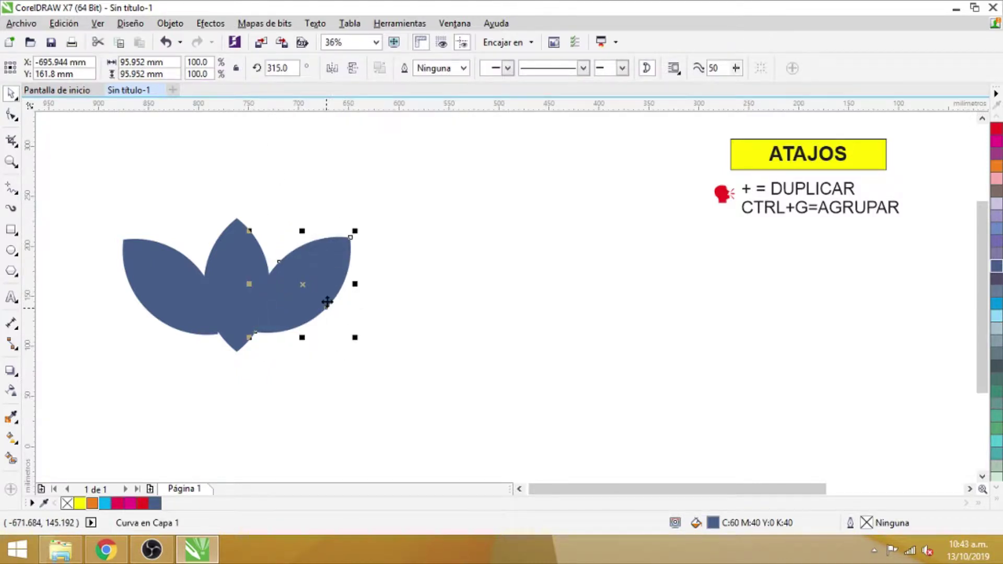
pyautogui.moveTo(327, 302); pyautogui.dragTo(327, 304)
pyautogui.moveTo(72, 180); pyautogui.dragTo(349, 397)
pyautogui.press('b')
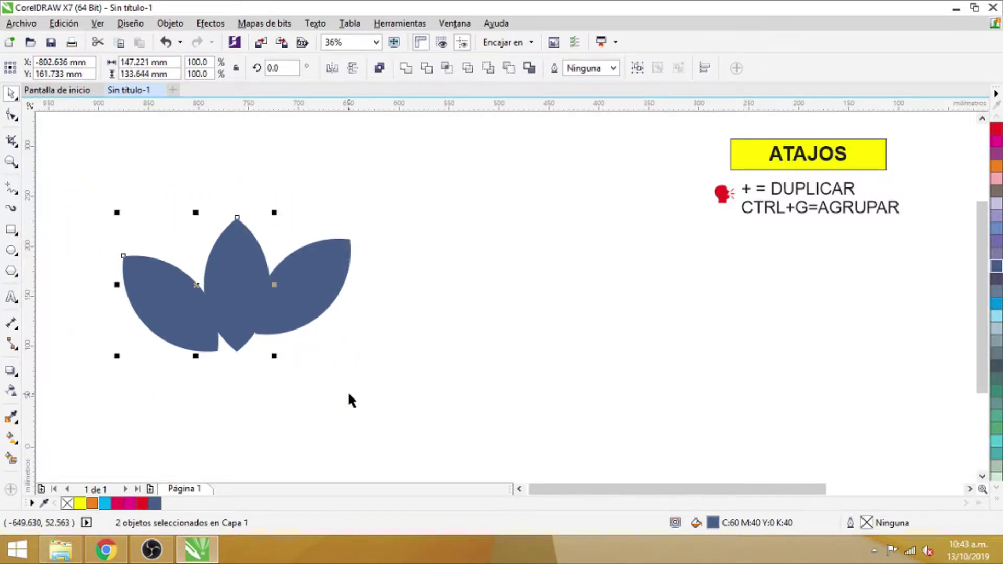
pyautogui.click(349, 386)
pyautogui.moveTo(92, 159); pyautogui.dragTo(431, 436)
pyautogui.press('b')
pyautogui.click(422, 435)
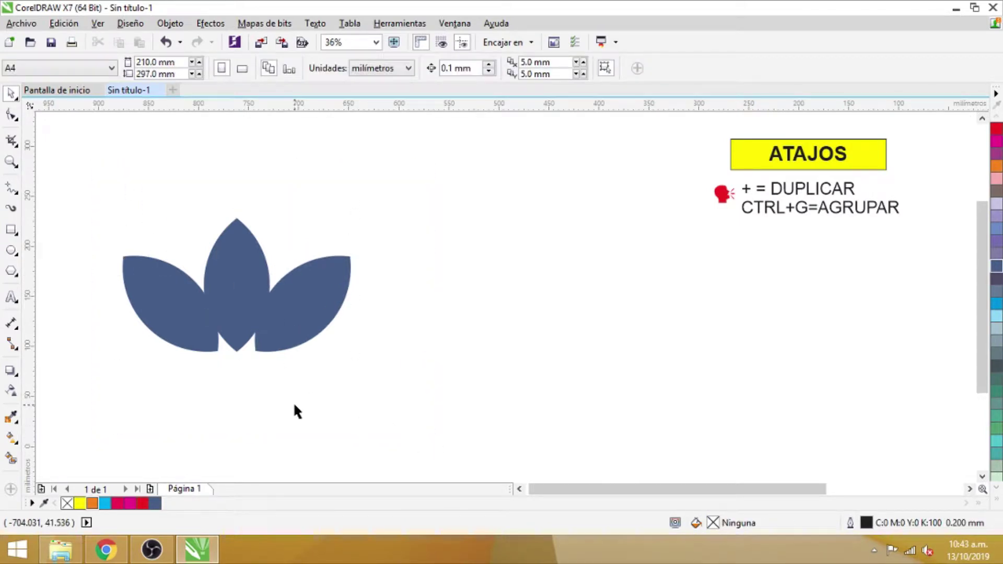
# Group the three petals into one object
pyautogui.moveTo(89, 177); pyautogui.dragTo(389, 400)
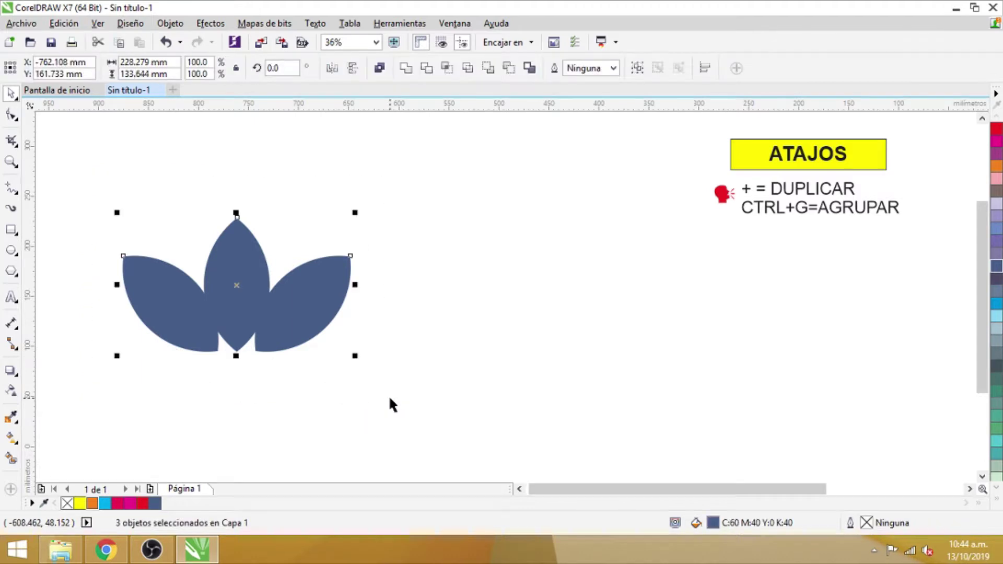
pyautogui.rightClick(312, 328)
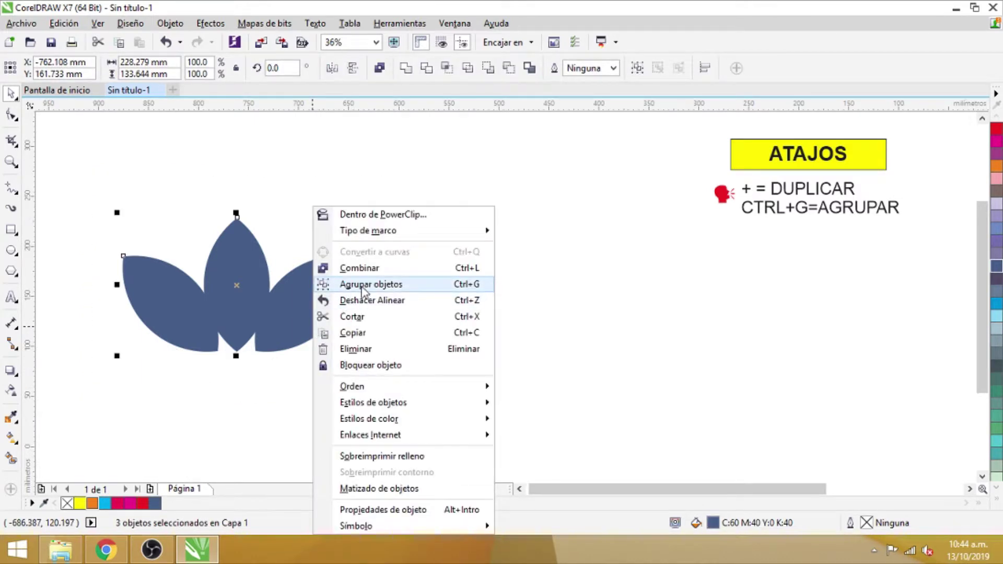
pyautogui.click(362, 287)
pyautogui.click(419, 364)
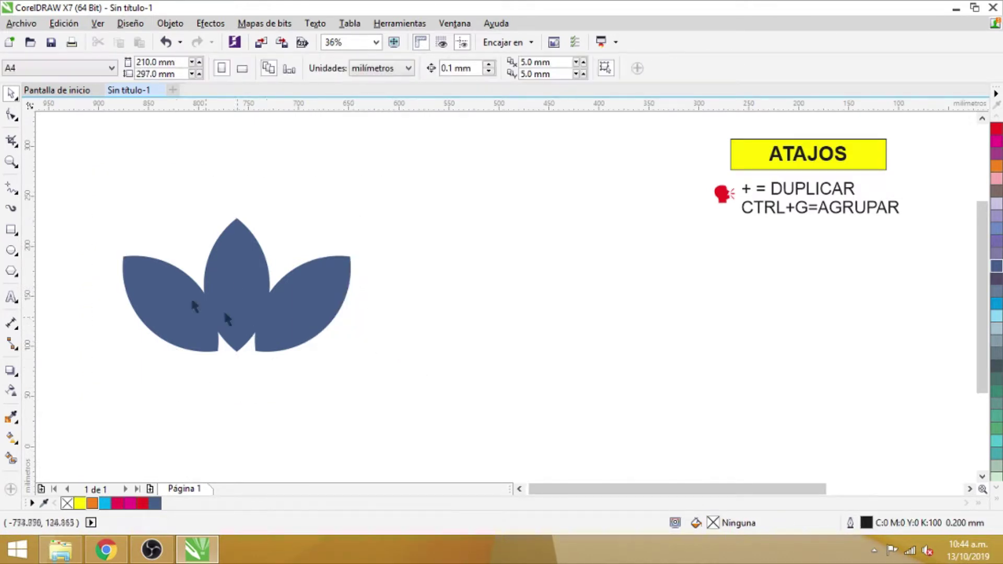
# Draw a thin horizontal rectangle about 290 × 9.6 mm across the petals and fill it white
pyautogui.click(12, 230)
pyautogui.moveTo(93, 286); pyautogui.dragTo(384, 296)
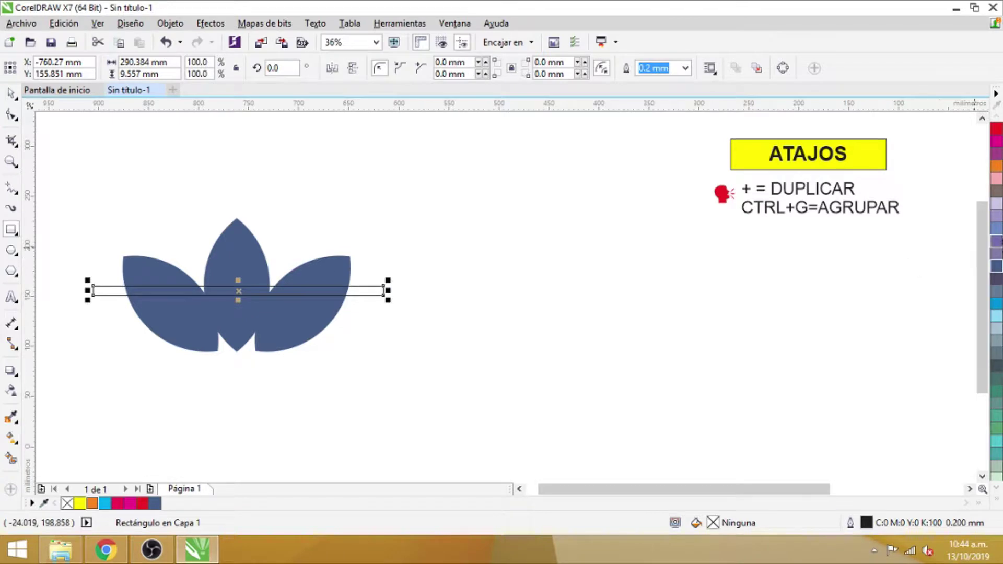
pyautogui.click(998, 502)
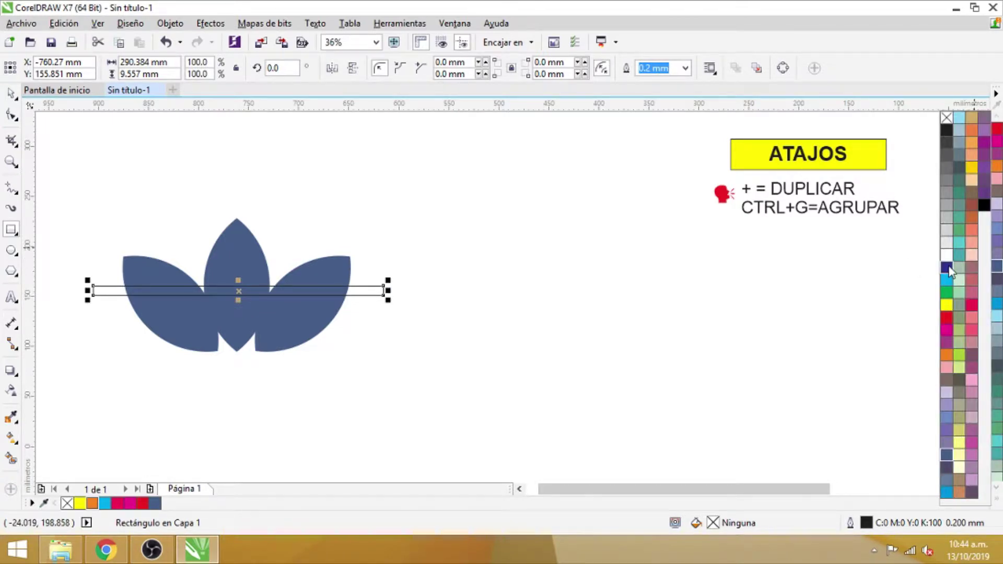
pyautogui.click(948, 256)
pyautogui.click(11, 94)
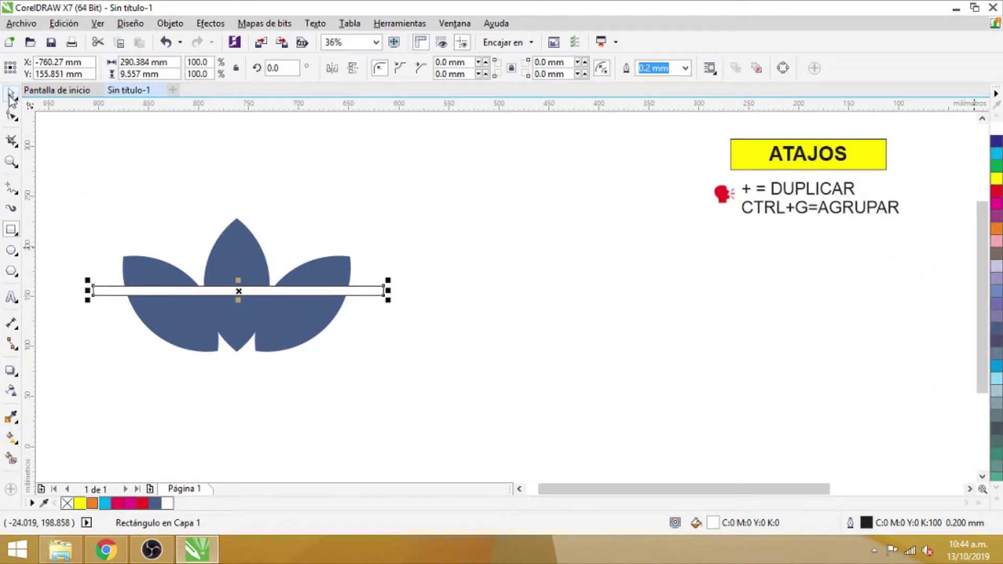
pyautogui.click(49, 179)
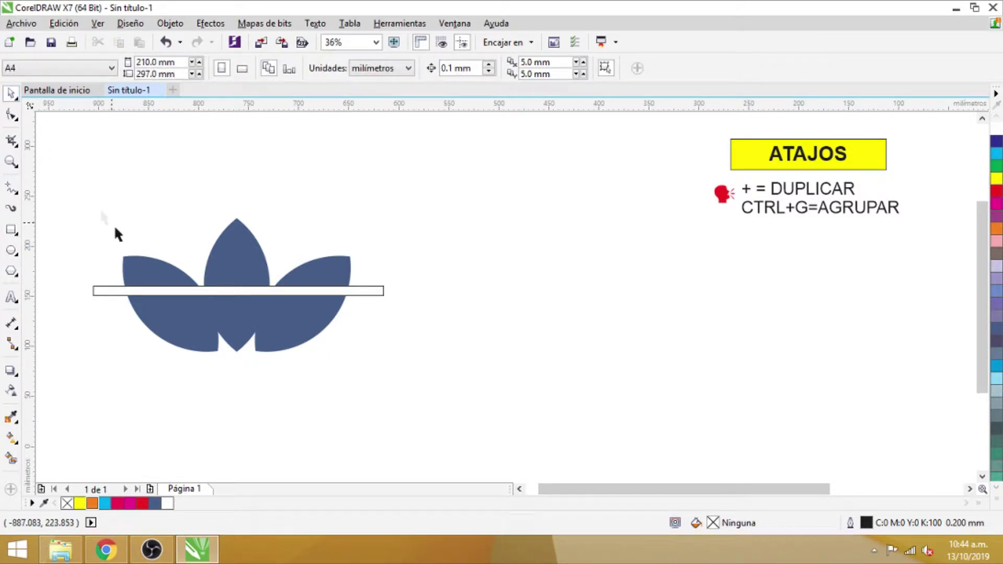
# Nudge the white bar slightly downward over the petals
pyautogui.click(194, 294)
pyautogui.press('Down')
pyautogui.press('Down')
pyautogui.press('Down')
pyautogui.press('Down')
pyautogui.press('Down')
pyautogui.press('Down')
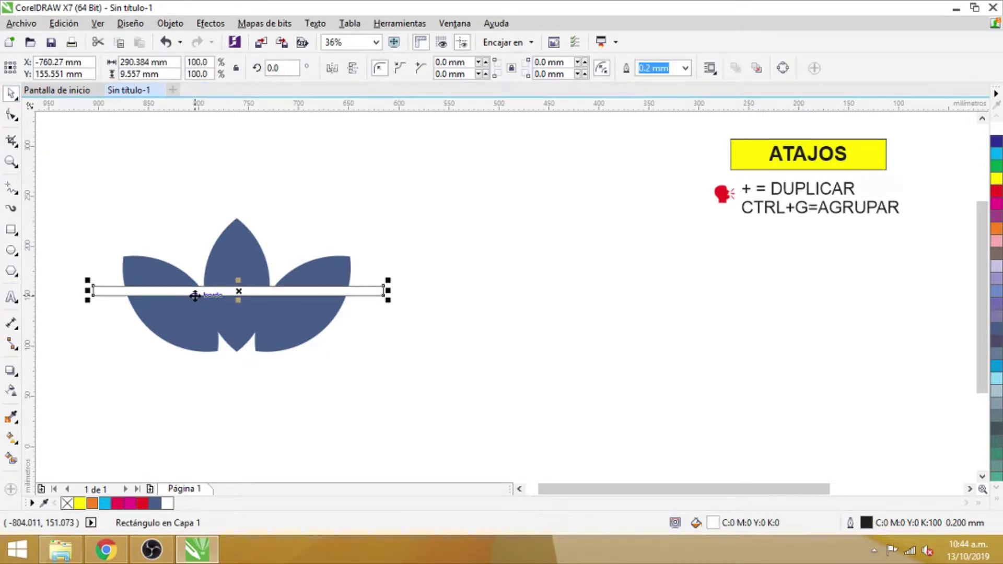
pyautogui.press('Down')
pyautogui.press('Down')
pyautogui.press('Down')
pyautogui.press('Down')
pyautogui.press('Down')
pyautogui.press('Down')
pyautogui.press('Down')
pyautogui.press('Down')
pyautogui.press('Down')
pyautogui.press('Down')
pyautogui.press('Down')
pyautogui.press('Down')
pyautogui.press('Down')
pyautogui.press('Down')
pyautogui.press('Down')
pyautogui.press('Down')
pyautogui.press('Down')
pyautogui.press('Down')
pyautogui.press('Down')
pyautogui.press('Down')
# Change the nudge distance and reposition the white bar so its upper edge meets the notches between the petals
pyautogui.click(462, 199)
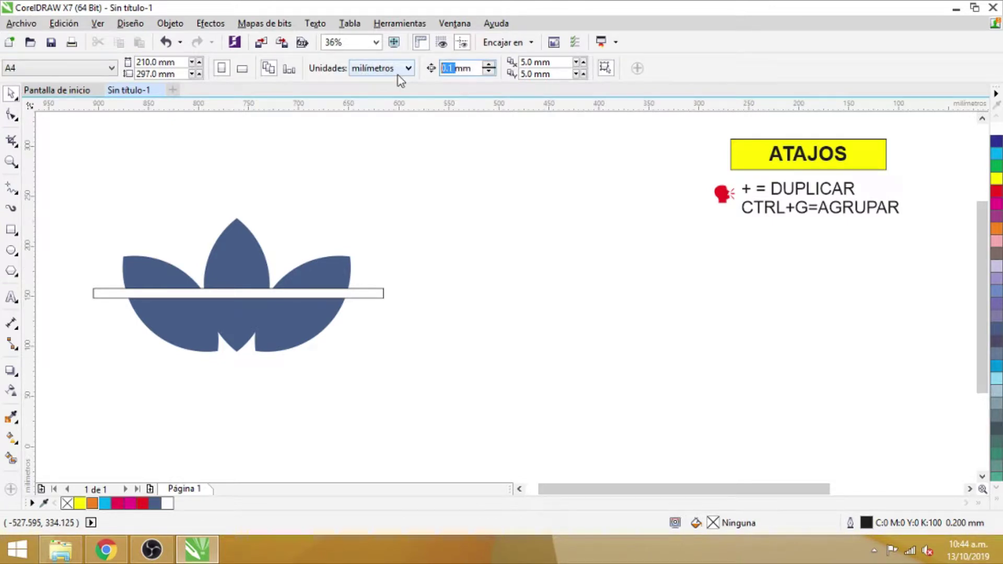
pyautogui.click(270, 293)
pyautogui.moveTo(271, 294); pyautogui.dragTo(272, 299)
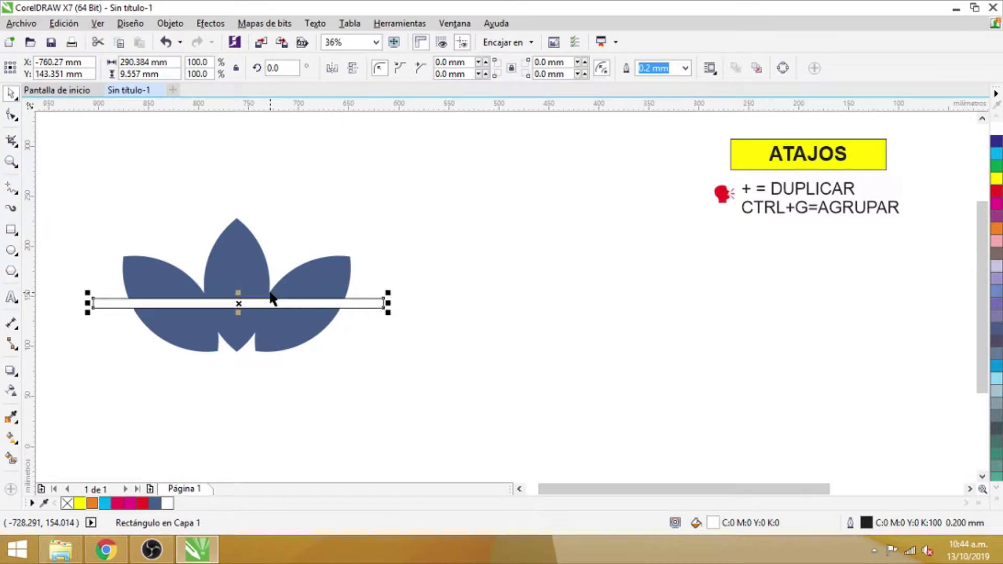
pyautogui.press('Up')
pyautogui.press('Up')
pyautogui.press('Up')
pyautogui.press('Up')
pyautogui.press('Up')
pyautogui.press('Up')
pyautogui.press('Up')
pyautogui.press('Up')
pyautogui.press('Up')
pyautogui.press('Up')
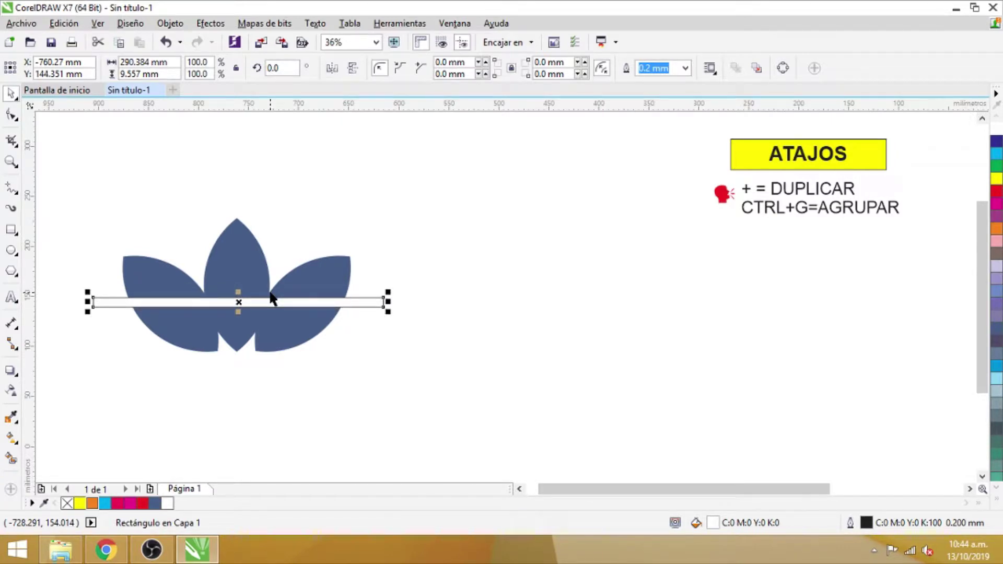
pyautogui.moveTo(271, 294); pyautogui.dragTo(271, 299)
# Duplicate the white bar twice and stack the copies below it, leaving thin, similar gaps between the bars
pyautogui.press('KP_Add')
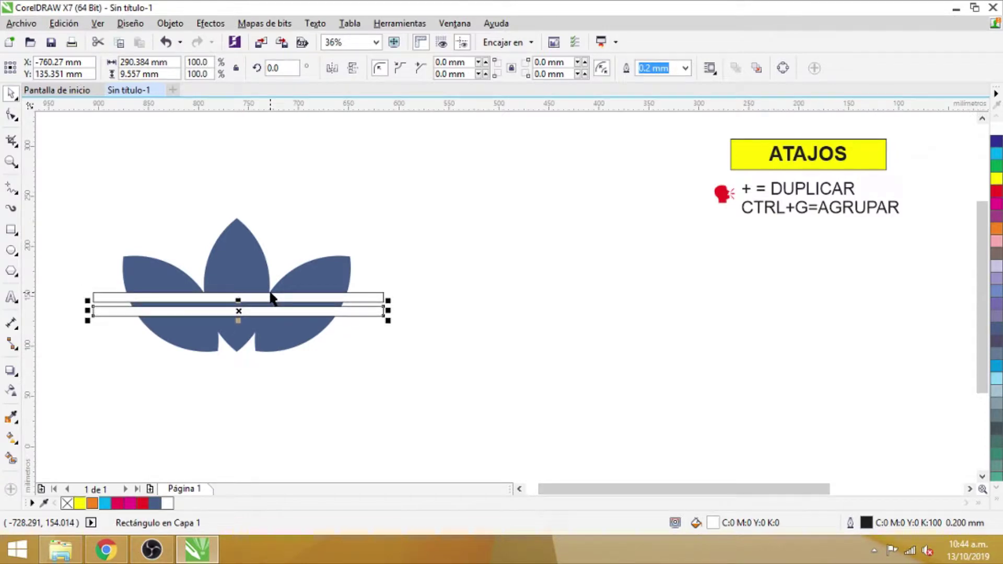
pyautogui.press('Up')
pyautogui.press('KP_Add')
pyautogui.press('Down')
pyautogui.press('Down')
pyautogui.press('Down')
pyautogui.press('Down')
pyautogui.press('Down')
pyautogui.press('Down')
pyautogui.press('Down')
pyautogui.press('Down')
pyautogui.press('Down')
pyautogui.press('Down')
pyautogui.press('Down')
pyautogui.press('Down')
pyautogui.press('Down')
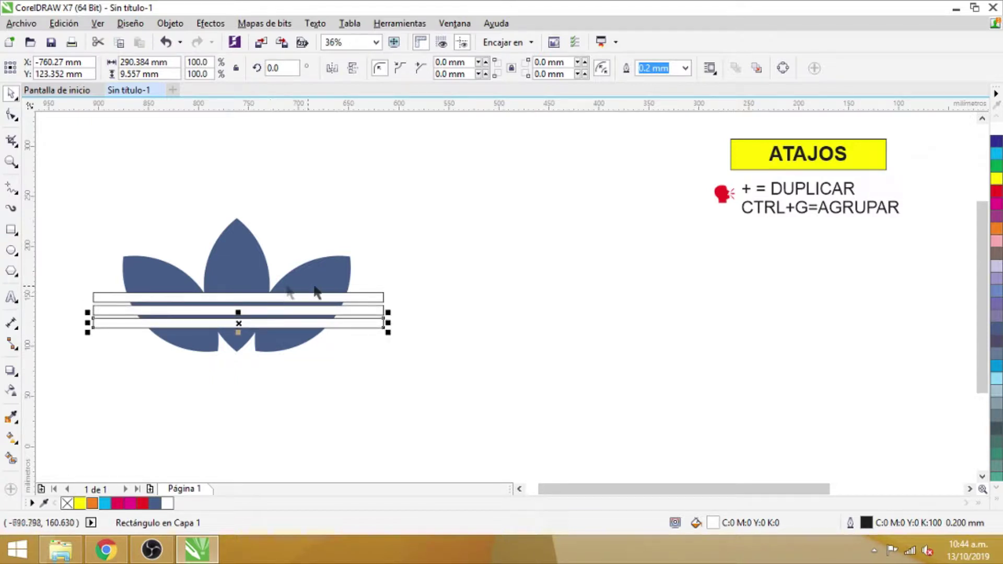
# Select the petals with the three white bars and subtract the bars from the petal group
pyautogui.click(446, 271)
pyautogui.moveTo(61, 190); pyautogui.dragTo(424, 384)
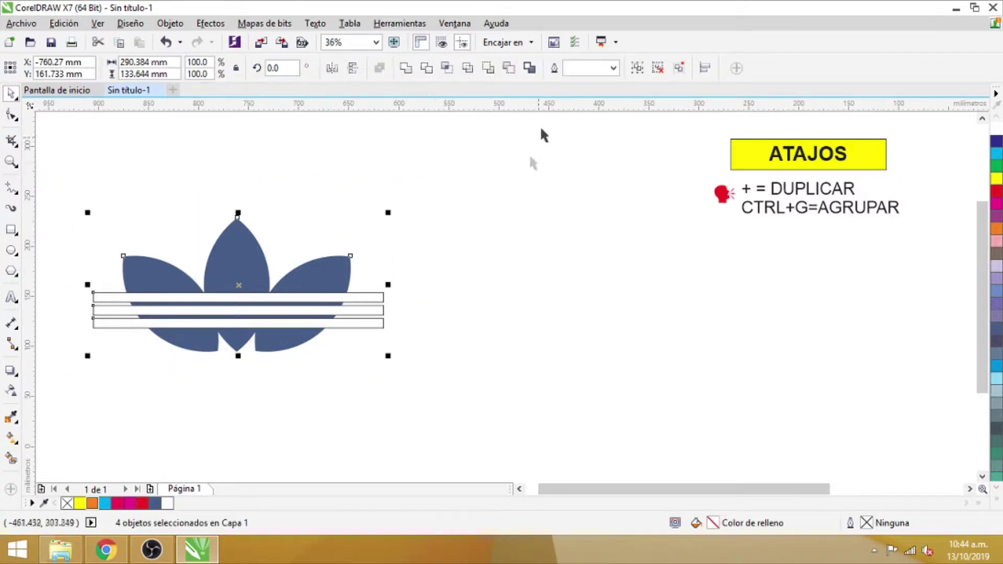
pyautogui.click(510, 74)
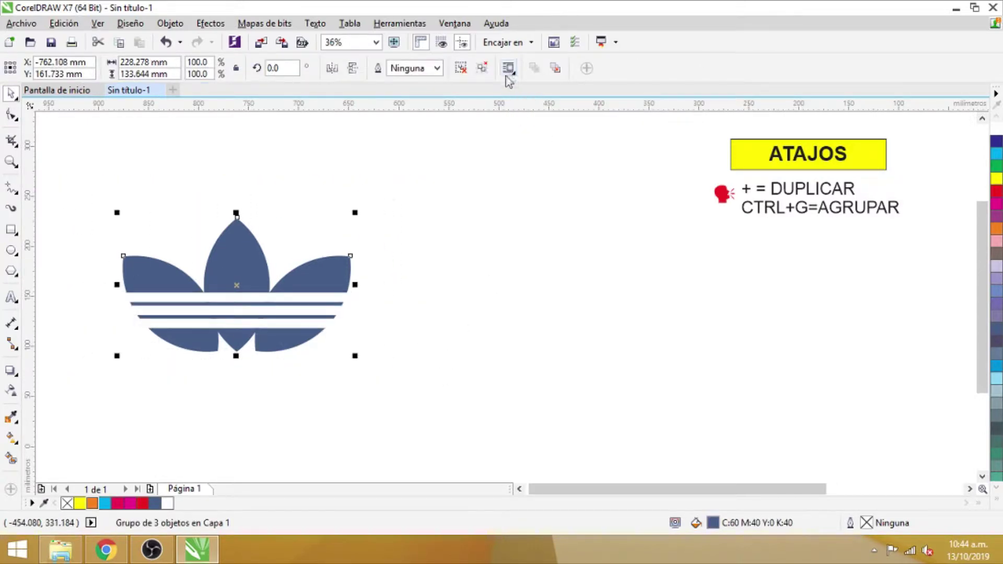
# Narrow the cut petal emblem to about 208 mm wide and move it up to leave room below
pyautogui.moveTo(355, 286); pyautogui.dragTo(336, 286)
pyautogui.click(377, 337)
pyautogui.moveTo(225, 219); pyautogui.dragTo(222, 188)
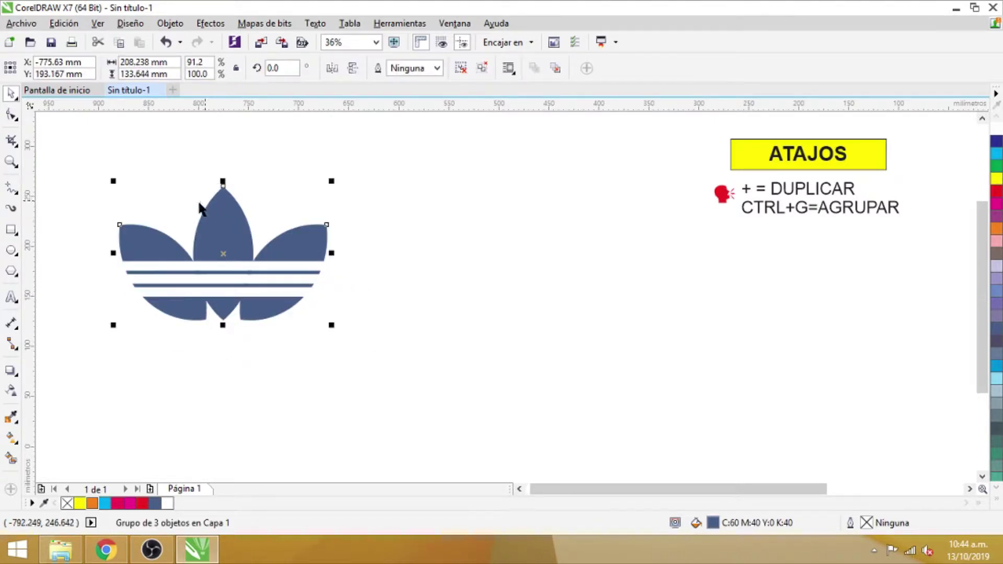
# Add the Arial text "adidas" below the emblem, enlarge it to about 133 pt and fill it with the emblem's navy blue
pyautogui.click(12, 297)
pyautogui.click(125, 360)
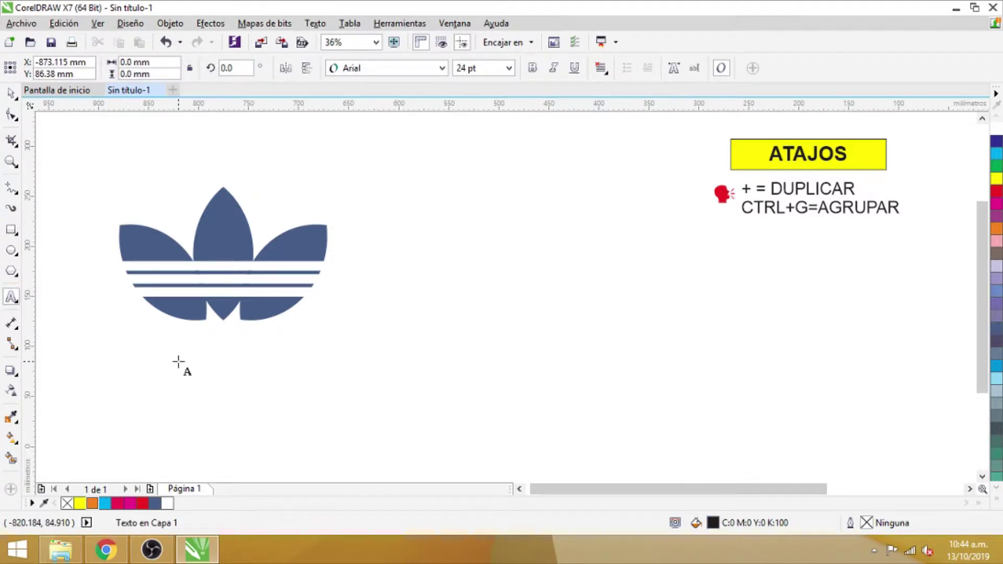
pyautogui.write('AD')
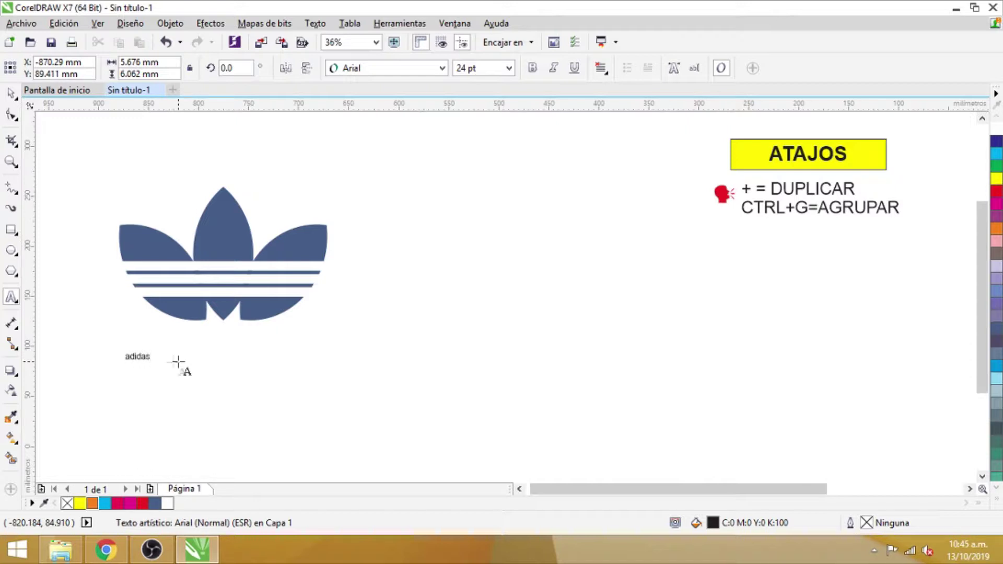
pyautogui.hotkey('ctrl', 'space')
pyautogui.moveTo(156, 367); pyautogui.dragTo(303, 370)
pyautogui.moveTo(232, 372); pyautogui.dragTo(253, 353)
pyautogui.click(154, 504)
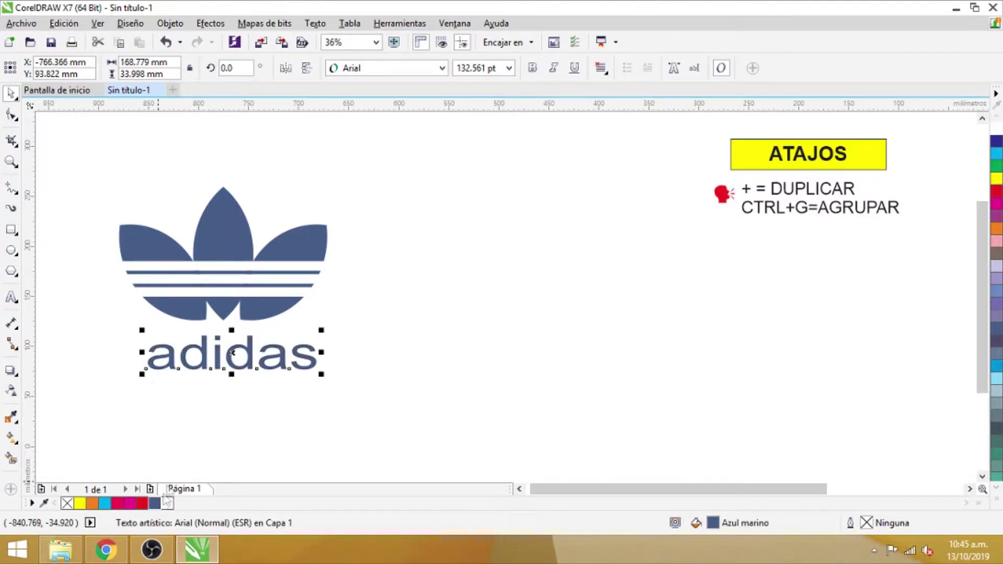
# Center the adidas text horizontally under the emblem and shift it slightly up towards the petals
pyautogui.click(114, 155)
pyautogui.moveTo(91, 149); pyautogui.dragTo(347, 431)
pyautogui.press('c')
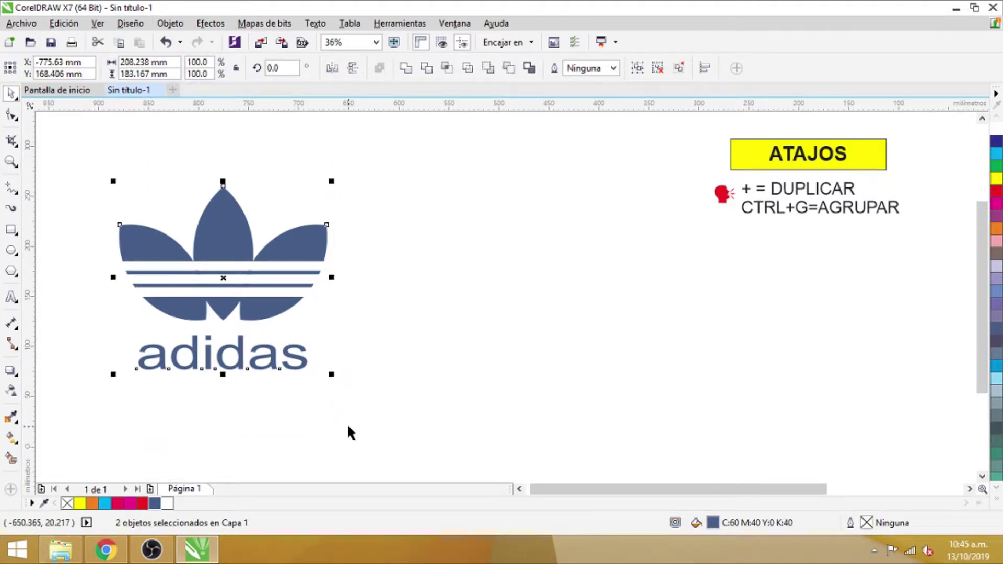
pyautogui.click(264, 381)
pyautogui.click(253, 362)
pyautogui.moveTo(253, 362); pyautogui.dragTo(249, 359)
# Group the emblem with the adidas text and move the logo beside the shortcuts note
pyautogui.moveTo(82, 134); pyautogui.dragTo(301, 406)
pyautogui.rightClick(250, 254)
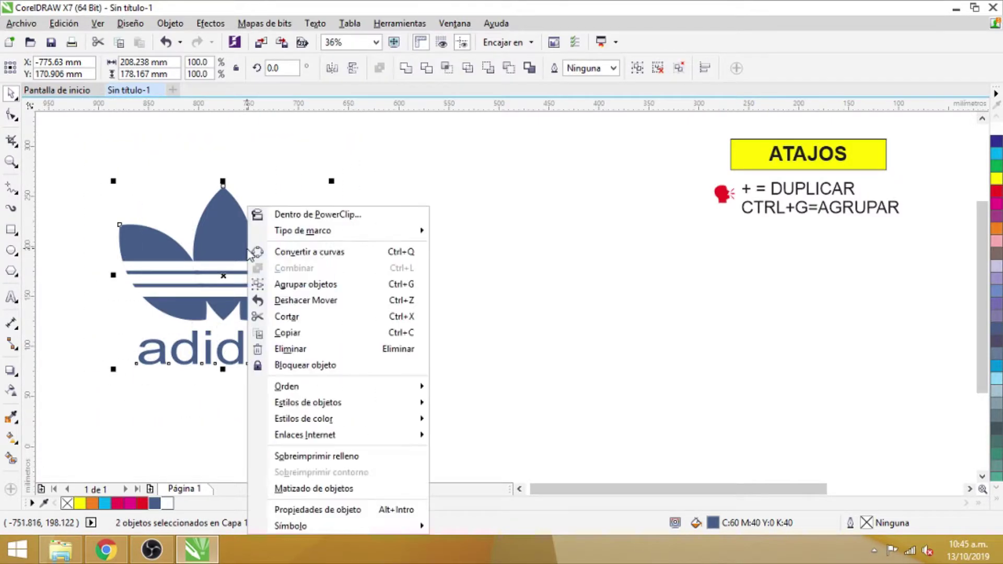
pyautogui.click(276, 284)
pyautogui.moveTo(186, 274); pyautogui.dragTo(479, 216)
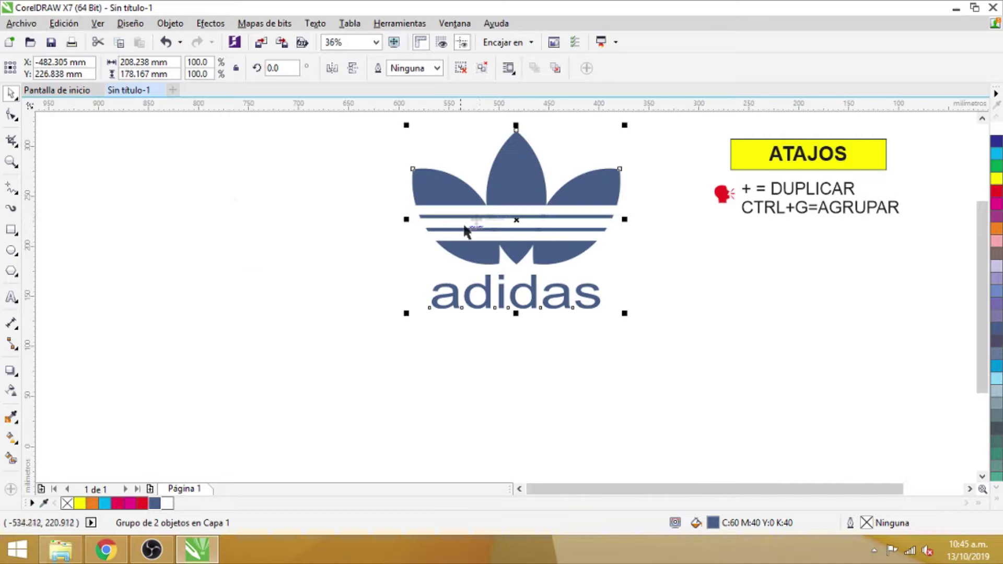
# Move the grouped adidas logo further right and slightly up, closer to the shortcuts note
pyautogui.click(218, 365)
pyautogui.moveTo(423, 249); pyautogui.dragTo(469, 237)
pyautogui.click(345, 301)
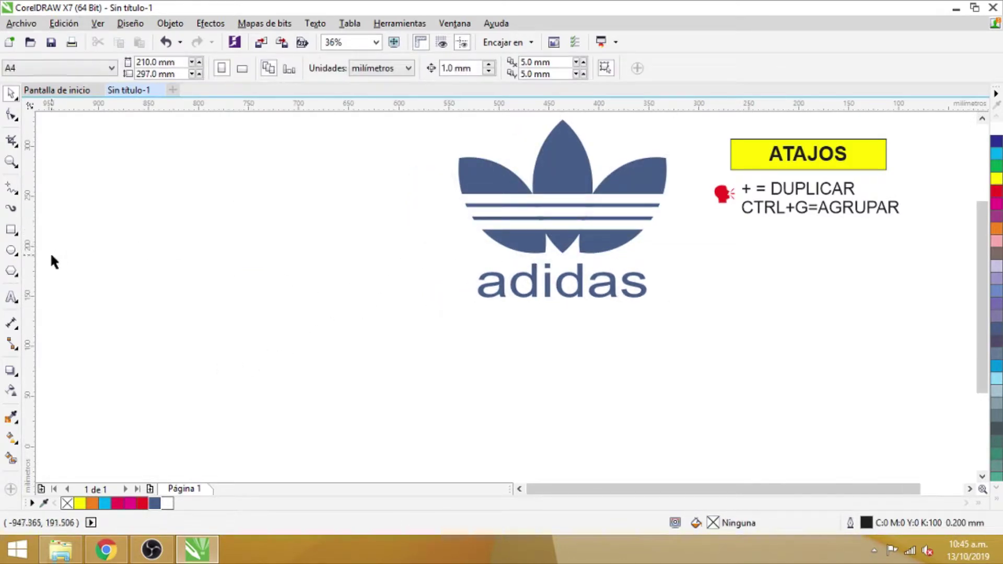
# Draw a trapezoid basic shape about 198 mm wide and 54 mm high in the empty area beside the adidas logo
pyautogui.click(12, 277)
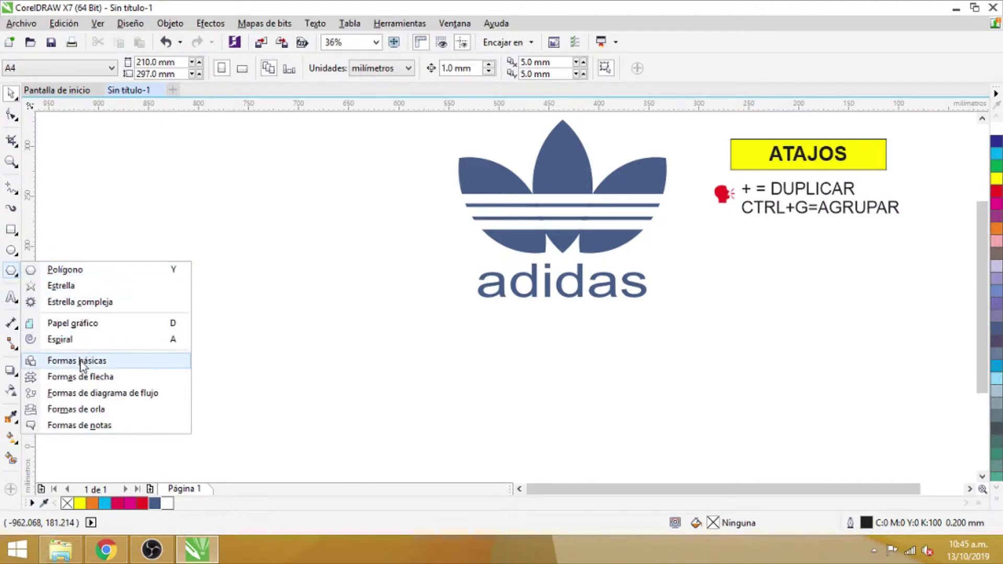
pyautogui.click(78, 360)
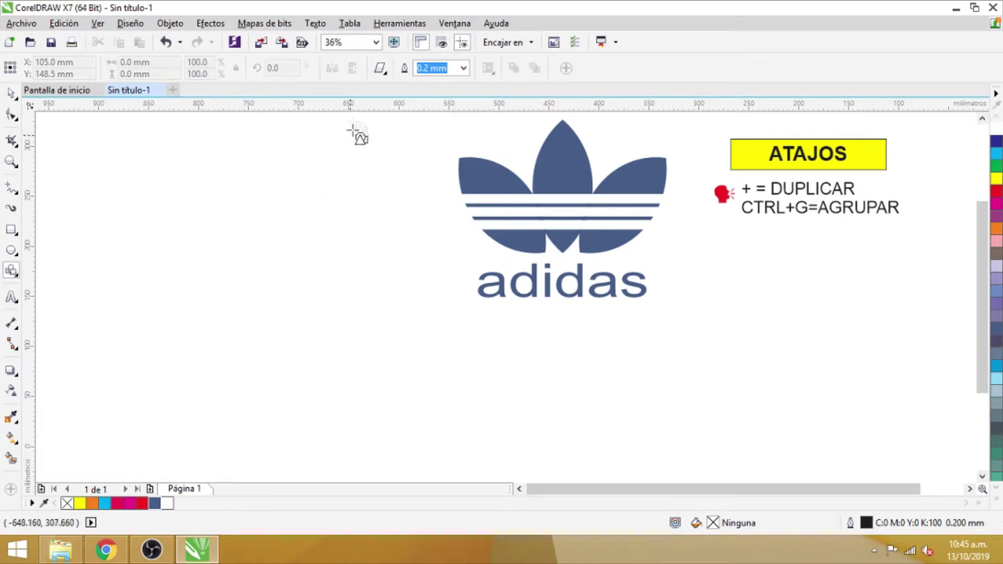
pyautogui.click(380, 68)
pyautogui.click(404, 98)
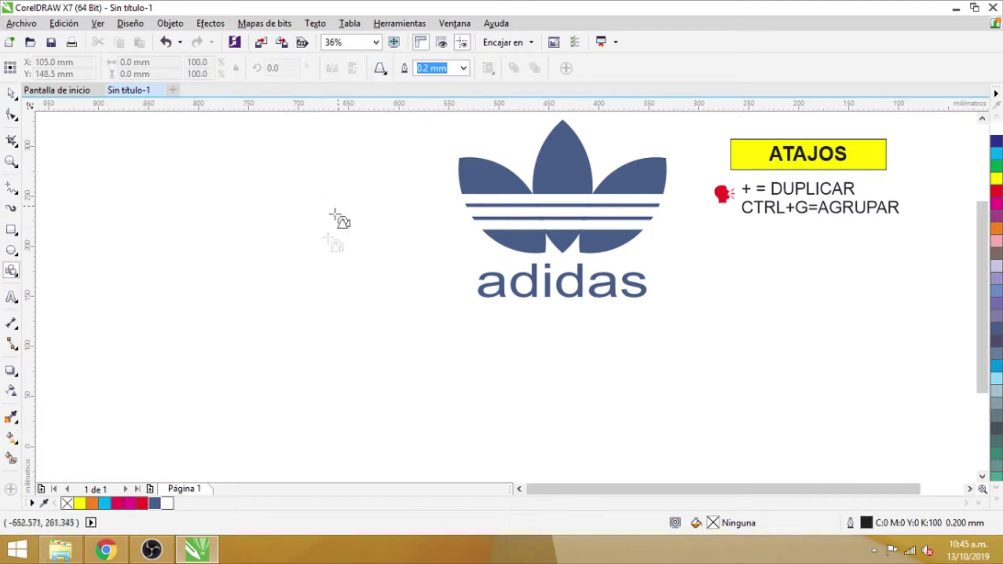
pyautogui.moveTo(331, 301); pyautogui.dragTo(128, 242)
# Widen the trapezoid's short upper edge slightly by adjusting its shape node
pyautogui.click(11, 114)
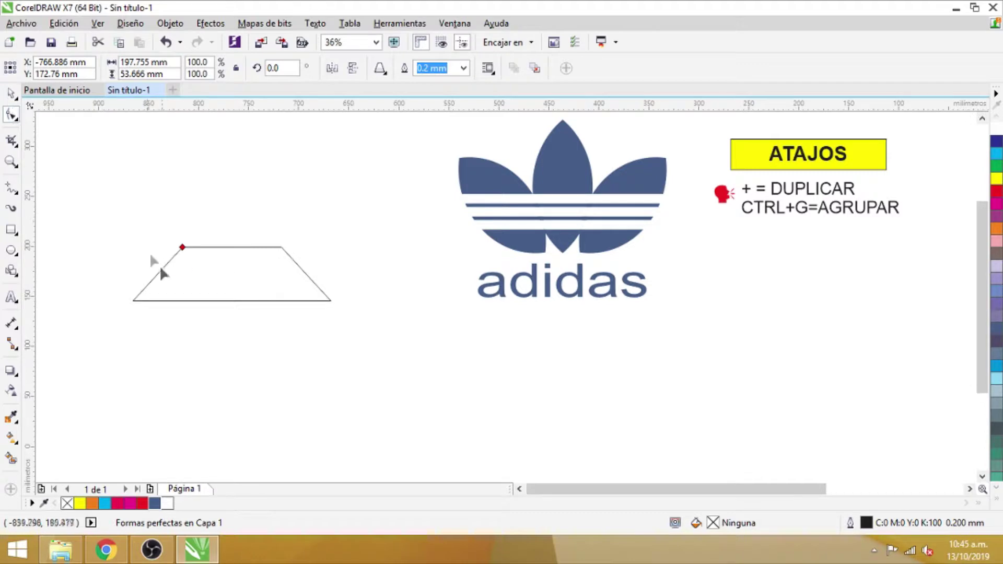
pyautogui.moveTo(182, 250); pyautogui.dragTo(168, 248)
pyautogui.click(13, 94)
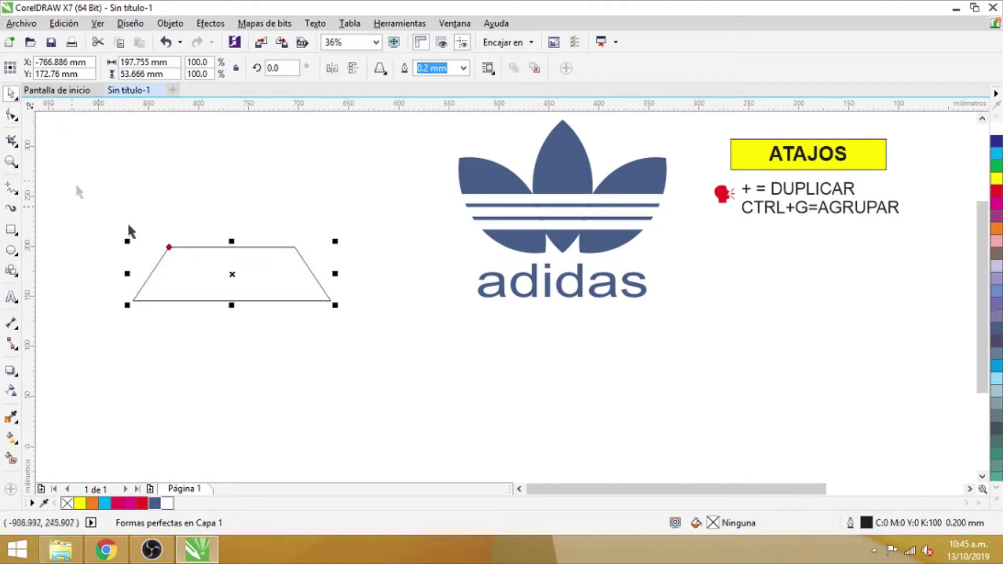
# Fill the trapezoid with red and set its outline width to none (Ninguna)
pyautogui.click(996, 193)
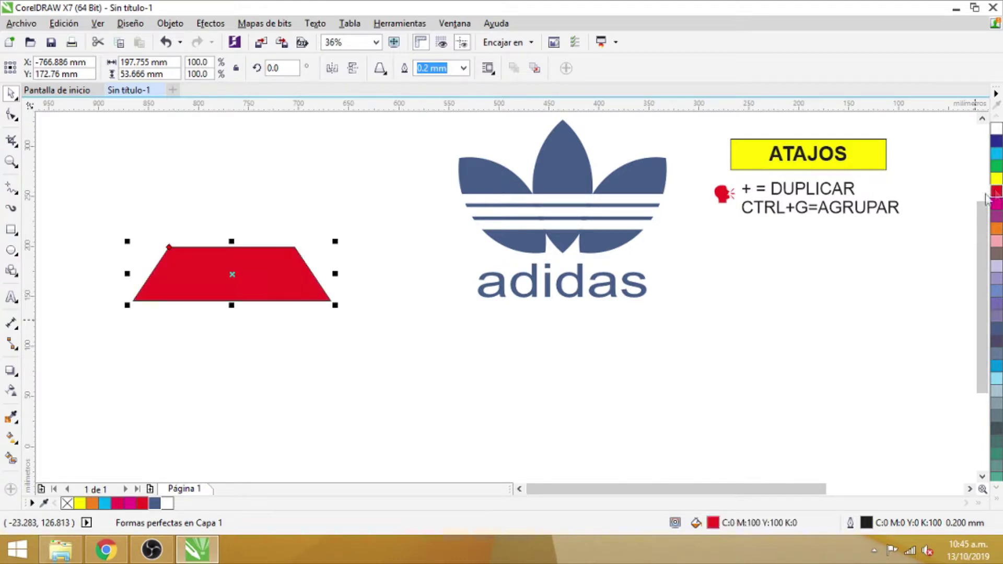
pyautogui.click(463, 68)
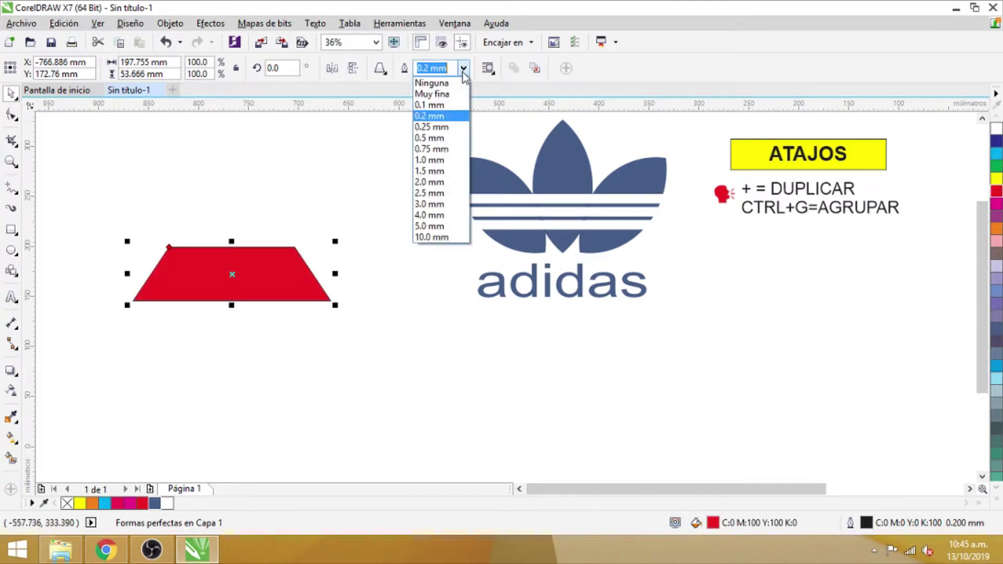
pyautogui.click(438, 82)
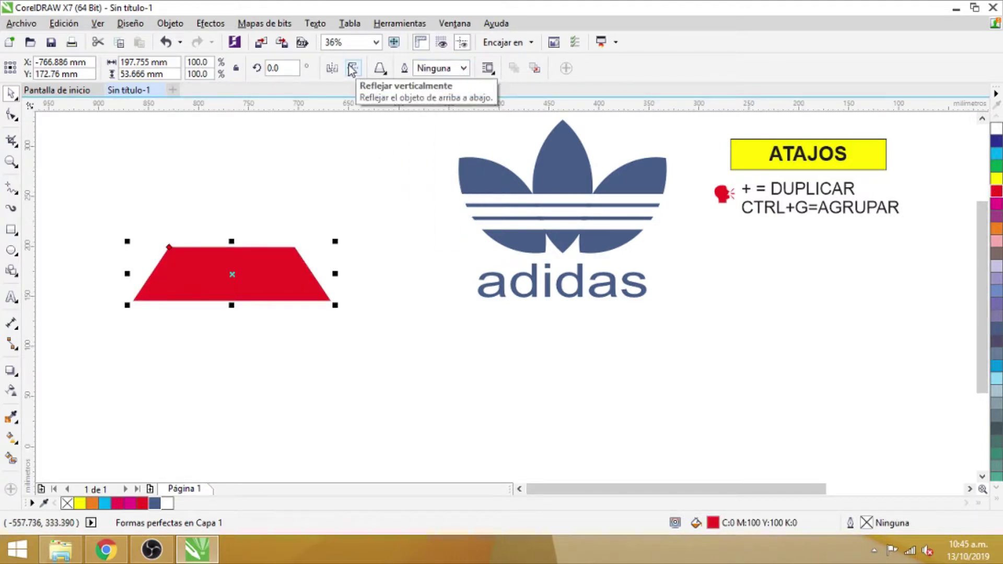
# Flip the red trapezoid vertically so its wide edge is on top
pyautogui.click(353, 69)
pyautogui.click(197, 409)
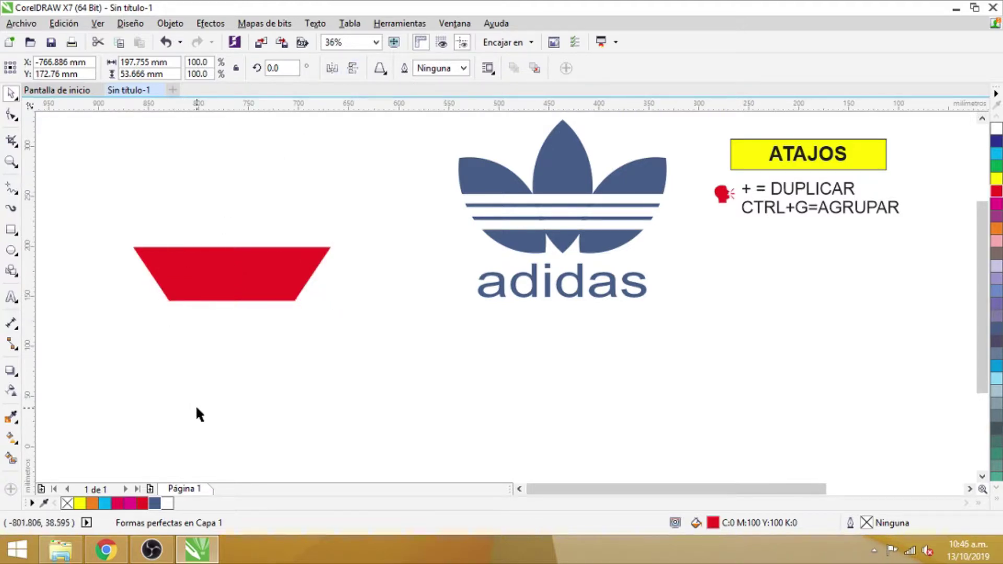
# Draw a circle about 79 mm in diameter and shift it right so it overlaps the trapezoid's lower left corner
pyautogui.click(10, 251)
pyautogui.moveTo(126, 288); pyautogui.dragTo(185, 368)
pyautogui.click(18, 120)
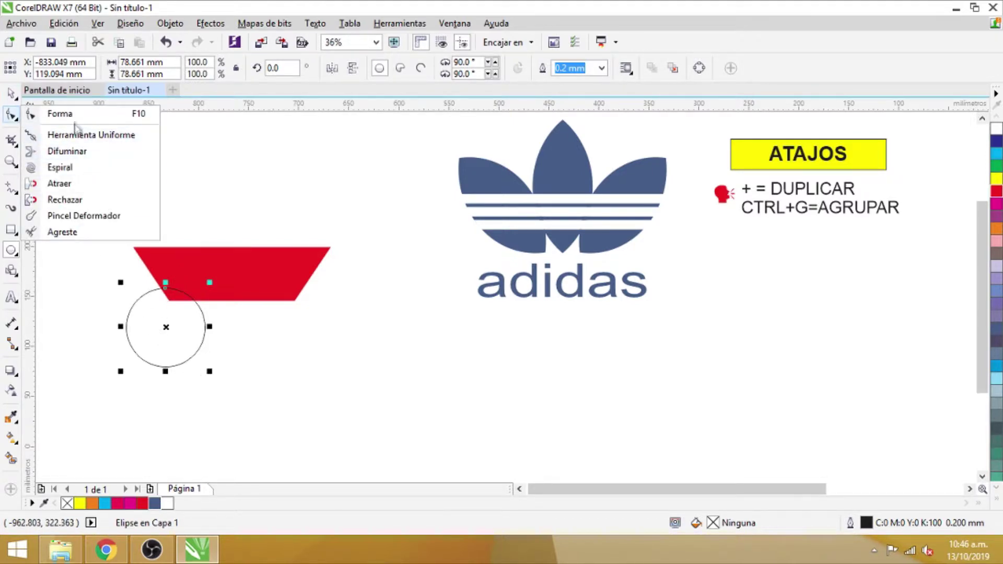
pyautogui.press('space')
pyautogui.click(180, 329)
pyautogui.click(179, 328)
pyautogui.moveTo(178, 328); pyautogui.dragTo(179, 330)
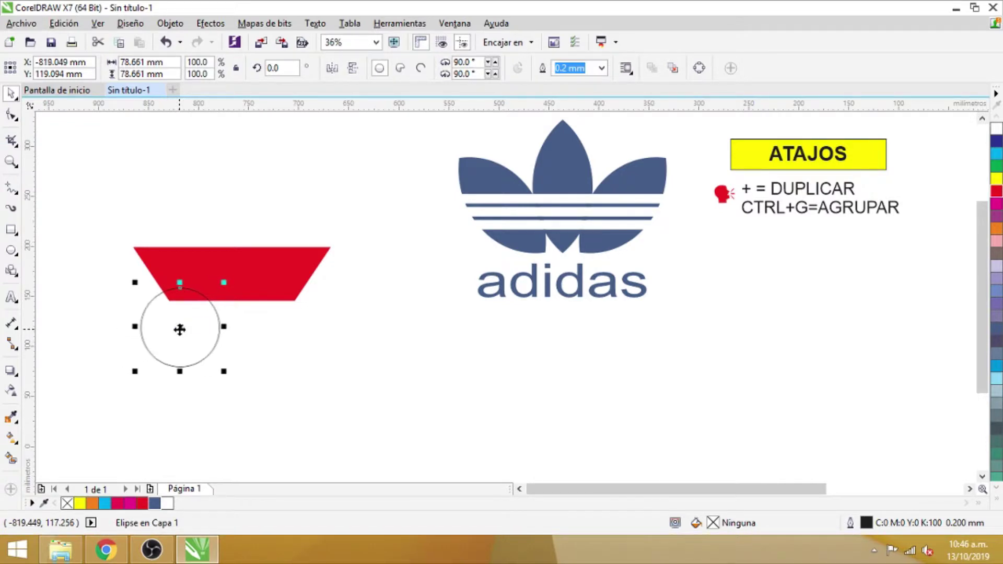
pyautogui.press('Right')
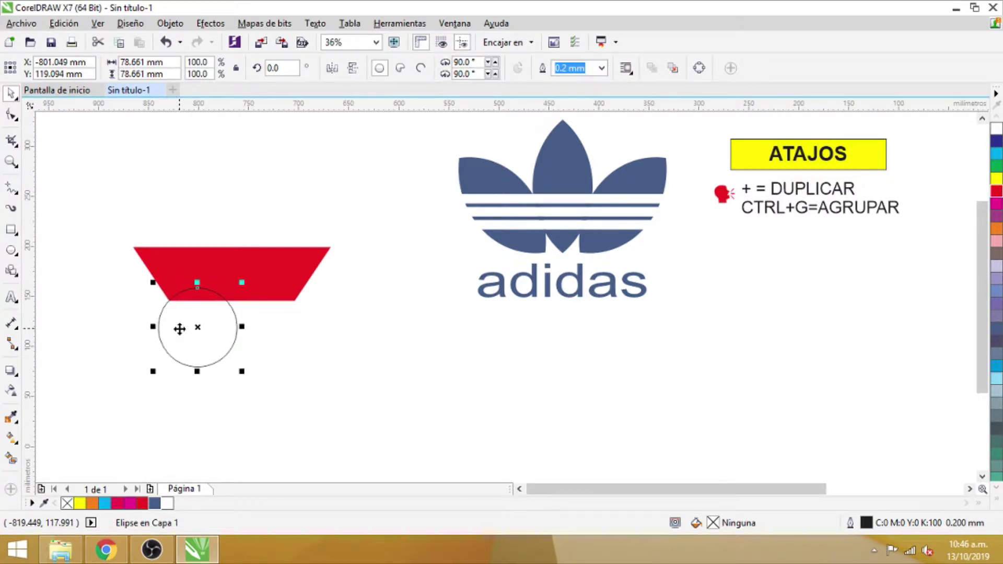
# Duplicate the circle and move the copy about 69 mm to the right, slightly overlapping the first circle
pyautogui.press('+')
pyautogui.press('Right')
pyautogui.press('Right')
pyautogui.press('Right')
pyautogui.press('Right')
pyautogui.press('Right')
pyautogui.press('Right')
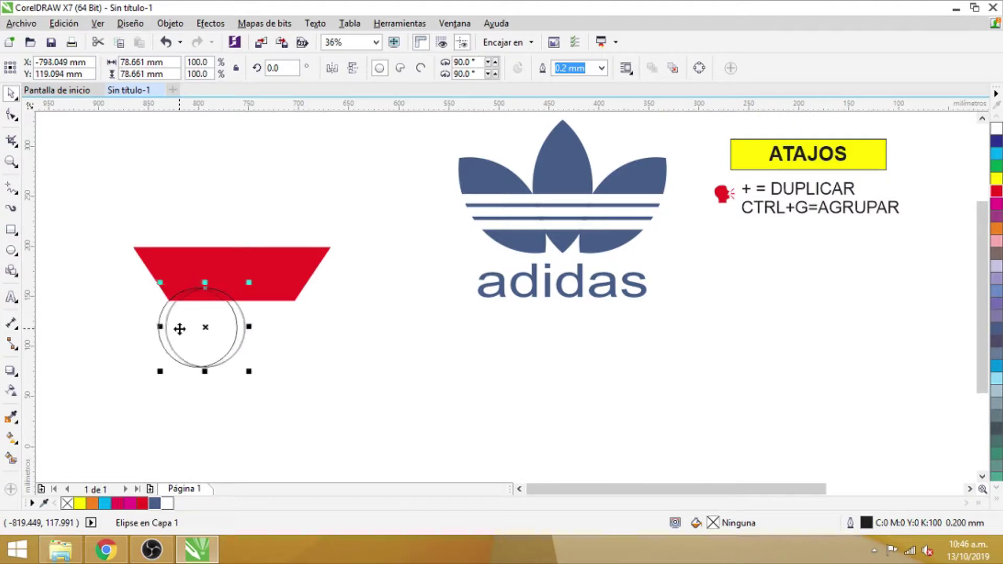
pyautogui.press('Right')
pyautogui.press('Right')
pyautogui.press('Right')
pyautogui.press('Right')
pyautogui.press('Right')
pyautogui.press('Right')
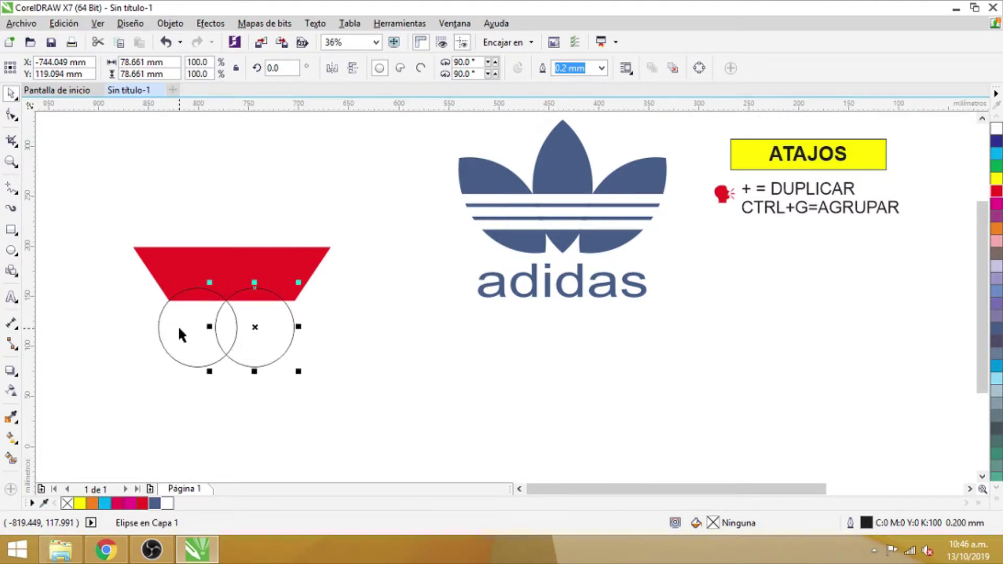
pyautogui.press('Right')
pyautogui.press('Right')
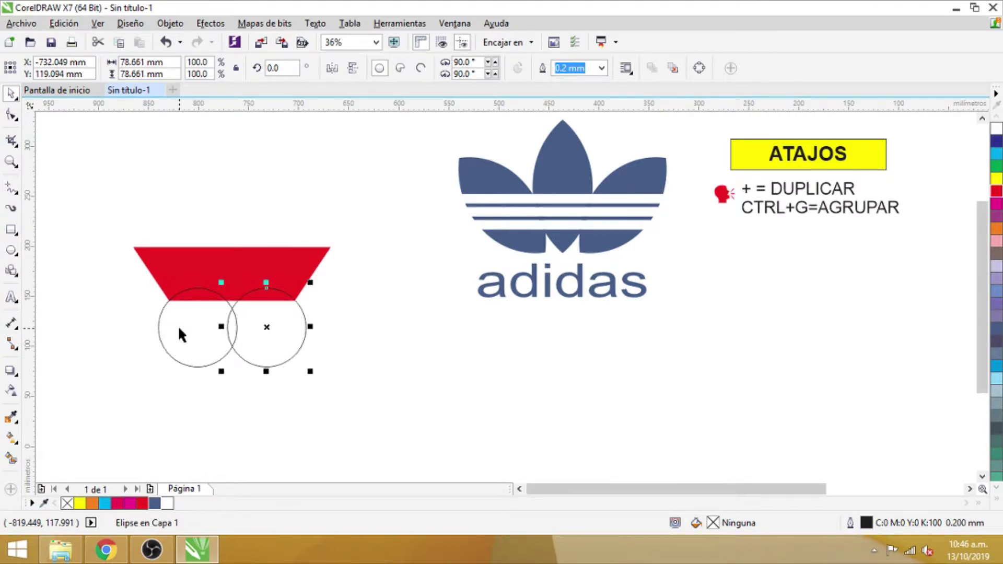
# Stretch the red trapezoid taller from its upper edge and move both circles up about 11 mm
pyautogui.click(134, 287)
pyautogui.click(220, 247)
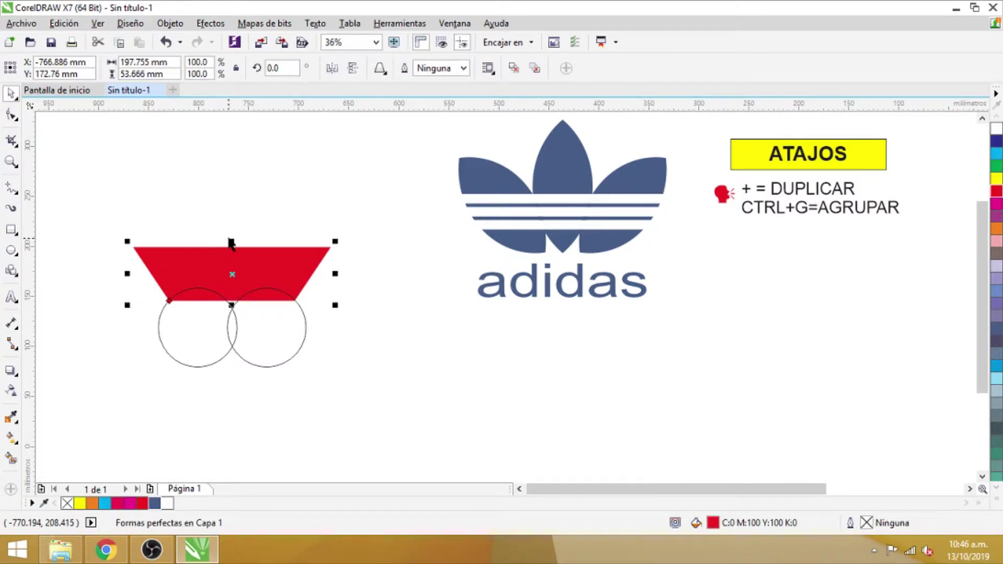
pyautogui.moveTo(230, 230); pyautogui.dragTo(231, 219)
pyautogui.click(286, 390)
pyautogui.moveTo(325, 393); pyautogui.dragTo(135, 278)
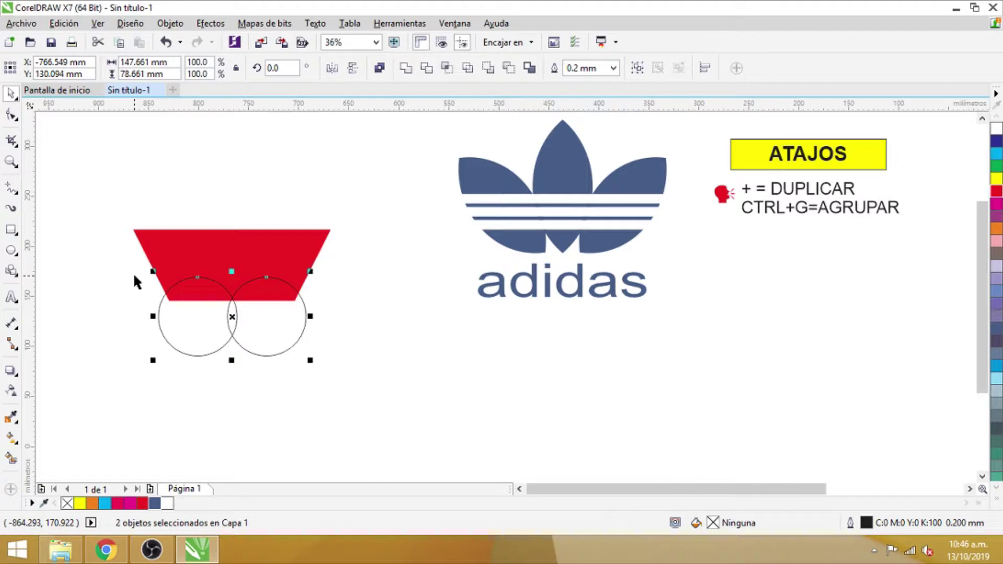
pyautogui.click(110, 297)
# Cut both circles out of the trapezoid with Back Minus Front and reduce the shape's height to about 61 mm
pyautogui.moveTo(118, 194); pyautogui.dragTo(348, 392)
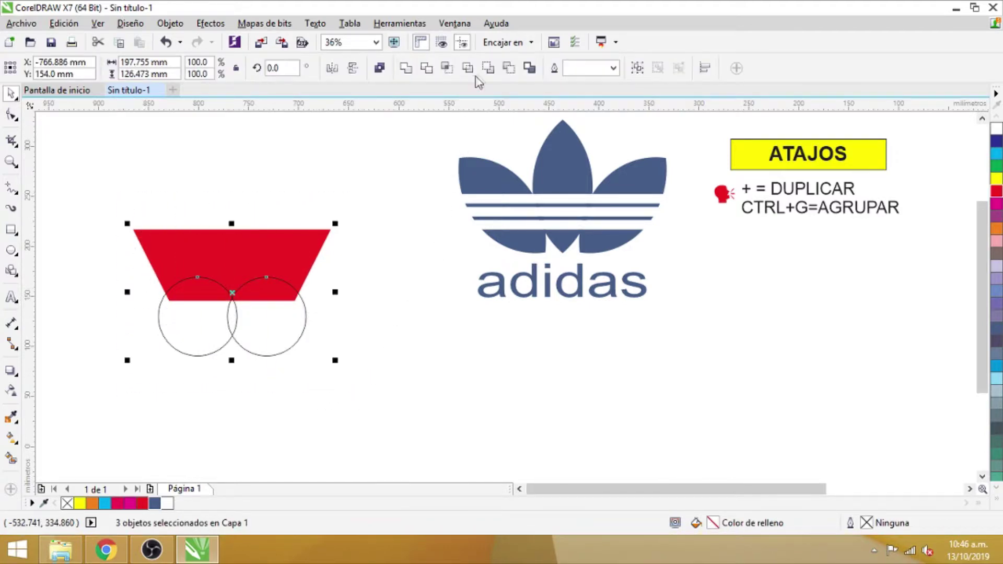
pyautogui.click(507, 69)
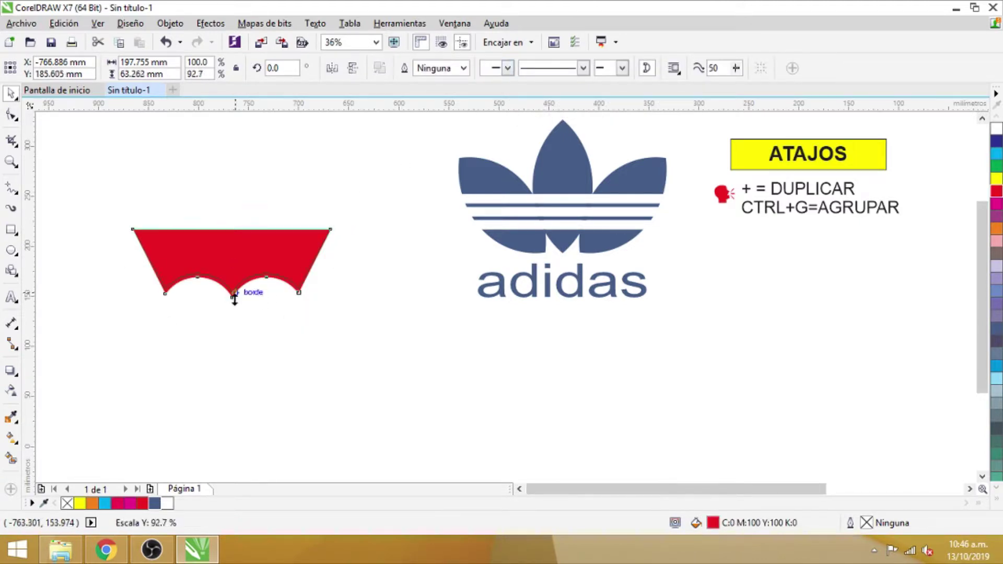
pyautogui.click(238, 331)
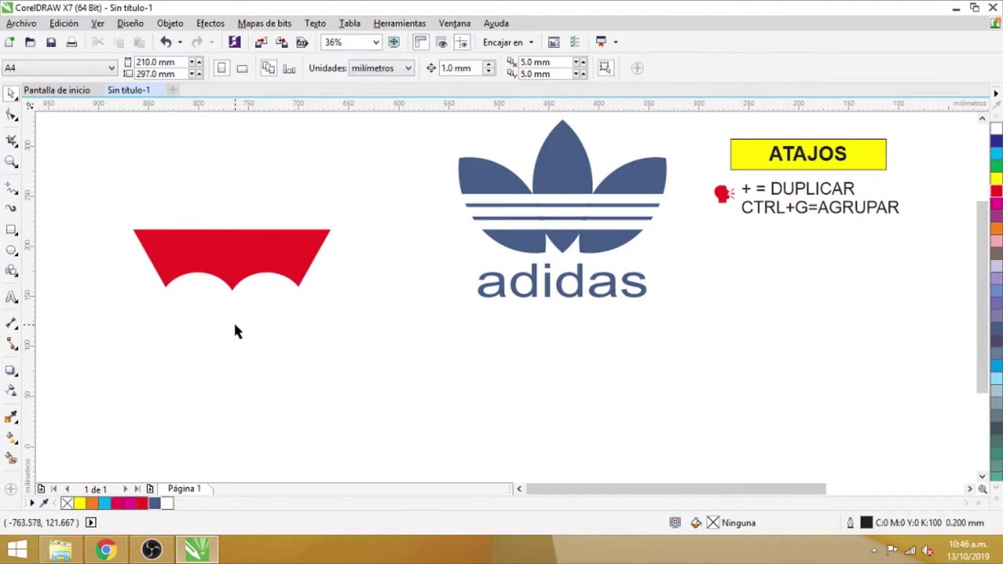
# Add the Arial text "LEVI´S", enlarge it to about 79 pt and place it on the red shape
pyautogui.click(12, 298)
pyautogui.click(146, 337)
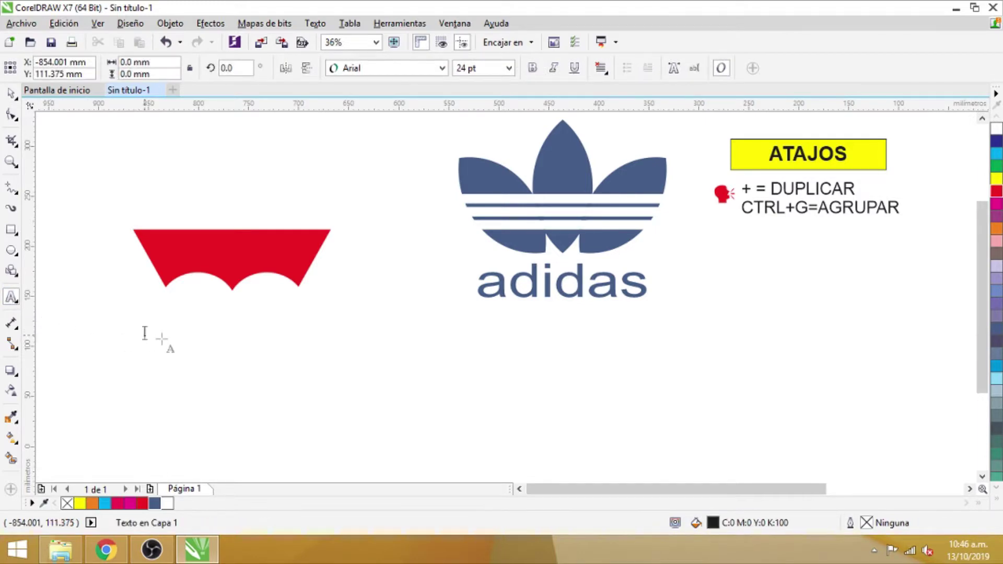
pyautogui.write("LEVI'S")
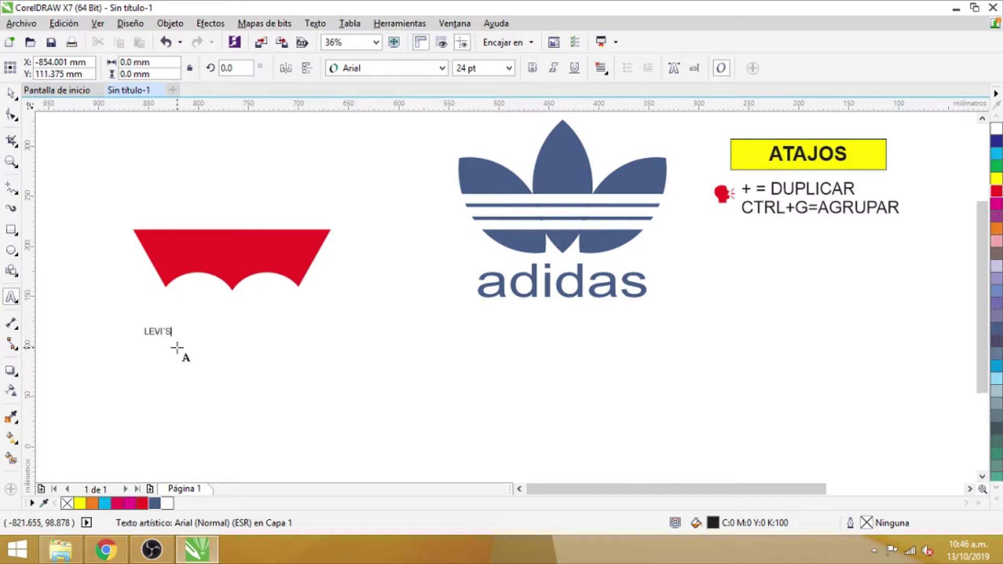
pyautogui.press('Escape')
pyautogui.click(10, 98)
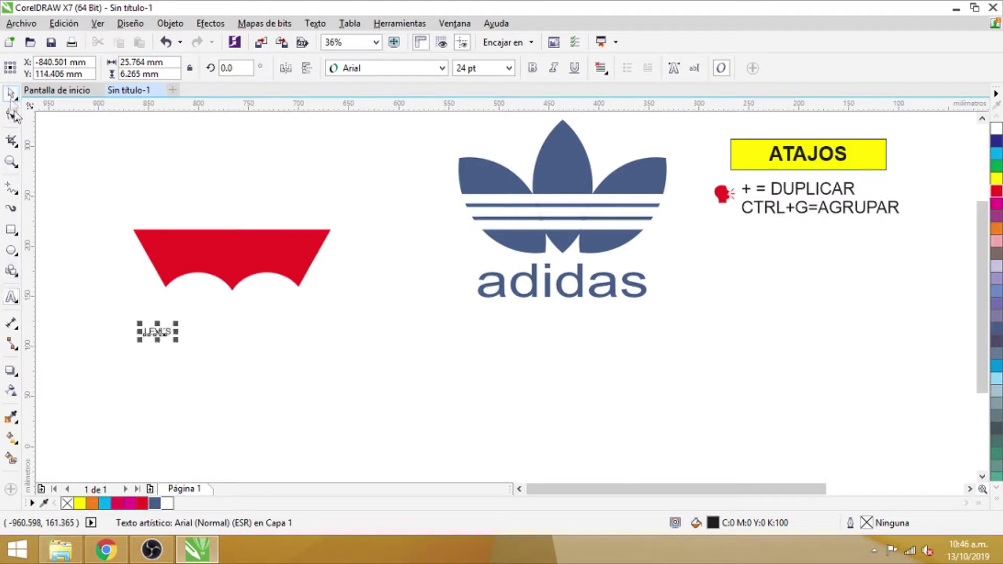
pyautogui.moveTo(178, 323); pyautogui.dragTo(271, 309)
pyautogui.moveTo(188, 327); pyautogui.dragTo(232, 261)
# Make the LEVI´S text bold and fill it with white
pyautogui.click(532, 67)
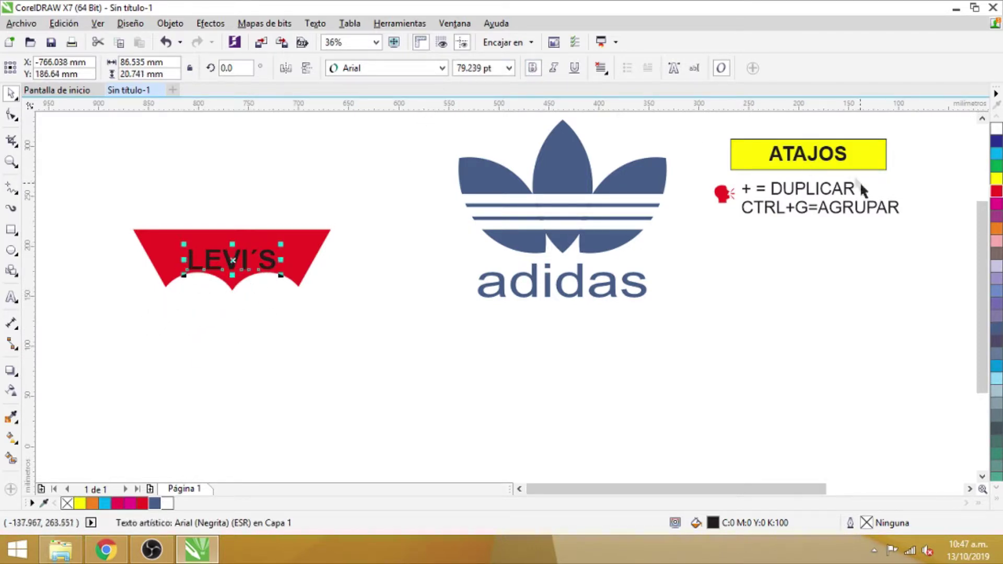
pyautogui.click(993, 500)
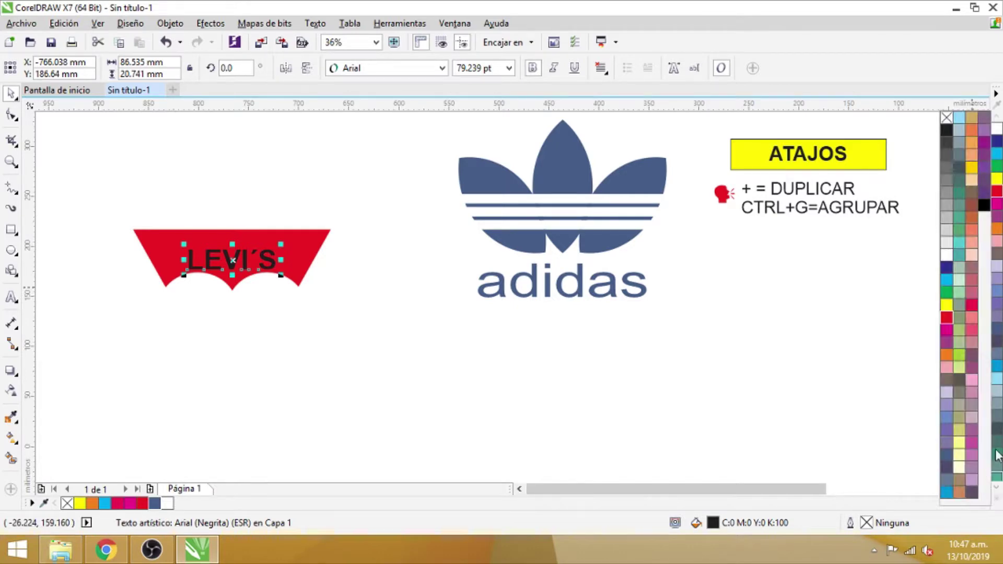
pyautogui.click(947, 255)
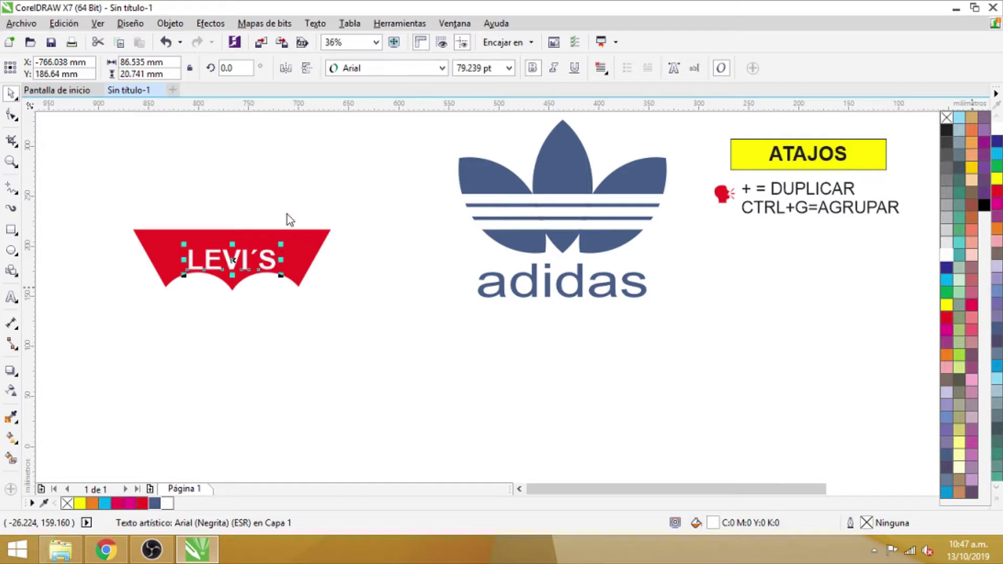
pyautogui.click(242, 254)
# Enlarge the LEVI´S text to about 95 pt and center it horizontally on the red shape
pyautogui.click(260, 253)
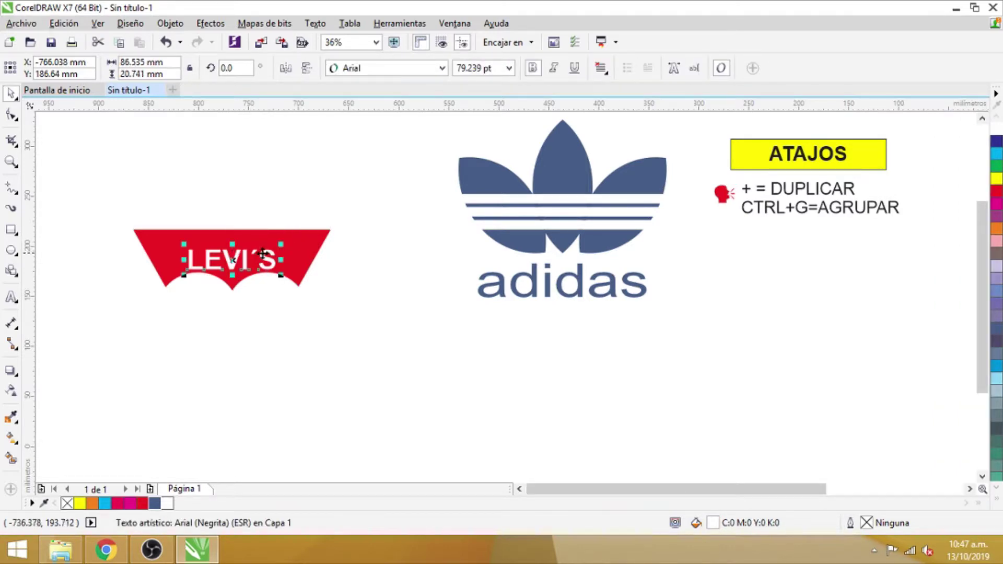
pyautogui.moveTo(280, 245); pyautogui.dragTo(295, 241)
pyautogui.moveTo(111, 177); pyautogui.dragTo(349, 329)
pyautogui.press('c')
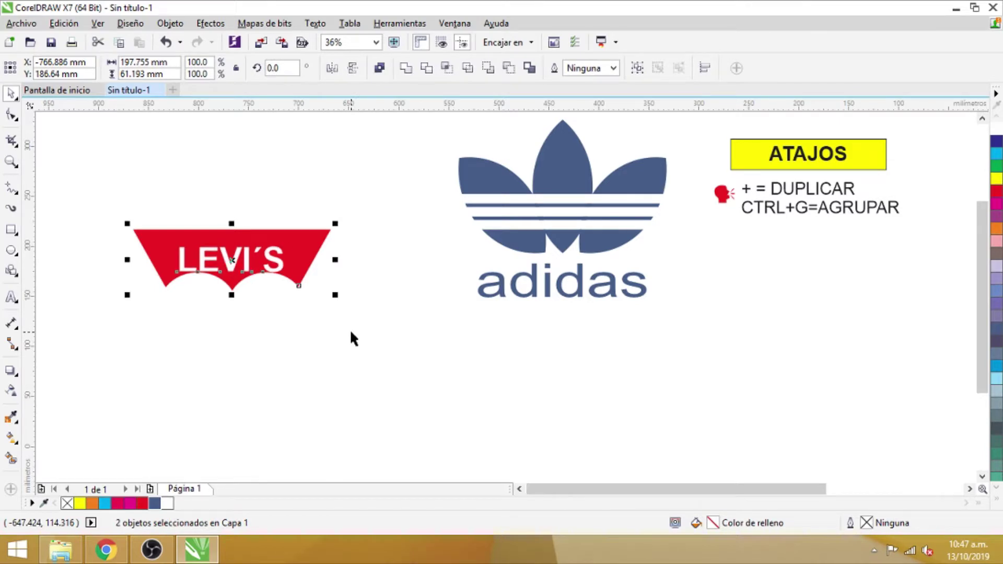
# Move the LEVI´S text up 8 mm within the red shape
pyautogui.click(350, 329)
pyautogui.click(233, 264)
pyautogui.moveTo(234, 261); pyautogui.dragTo(233, 254)
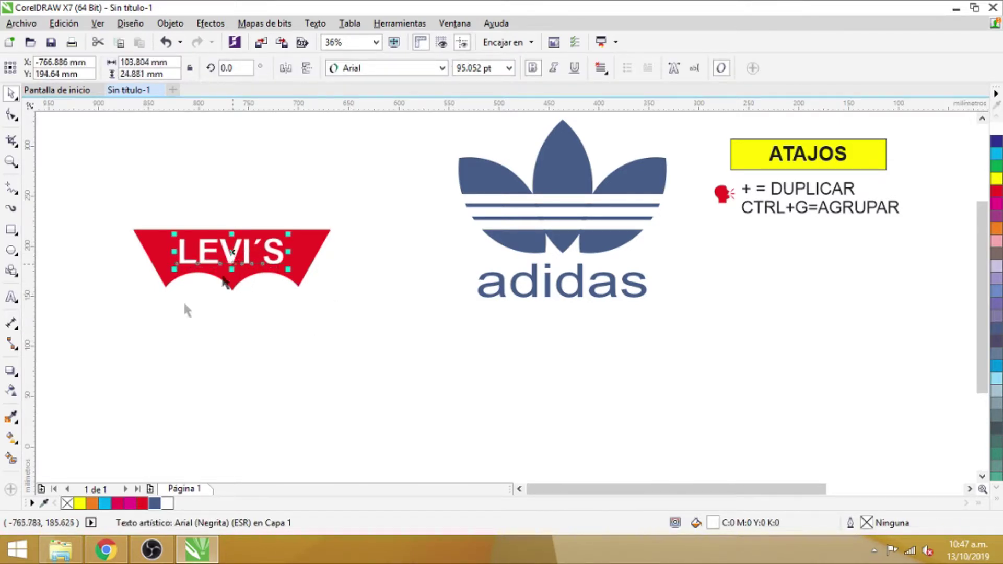
pyautogui.click(247, 356)
# Group the red shape with the LEVI´S text and move the logo below the adidas logo
pyautogui.moveTo(120, 189); pyautogui.dragTo(422, 359)
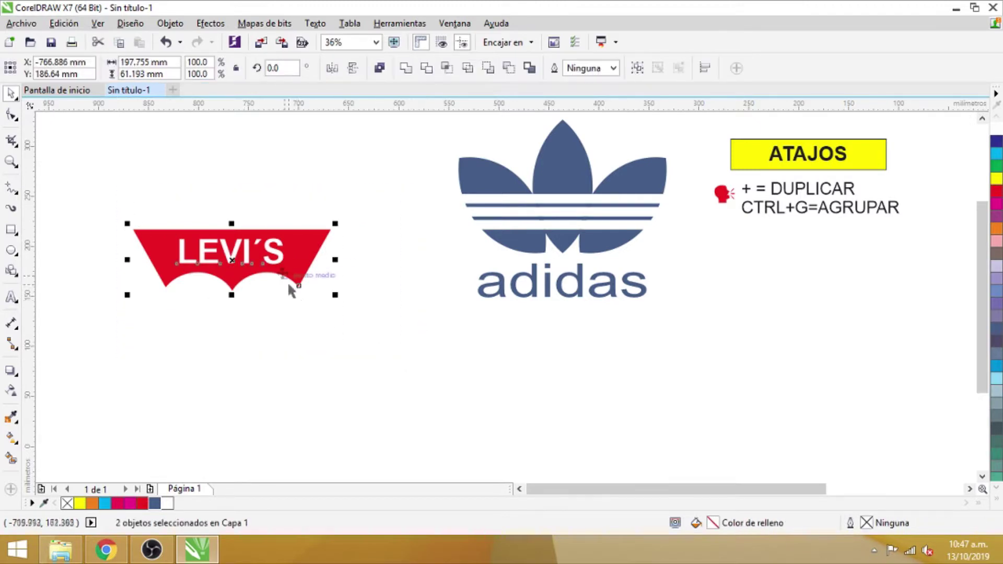
pyautogui.rightClick(271, 250)
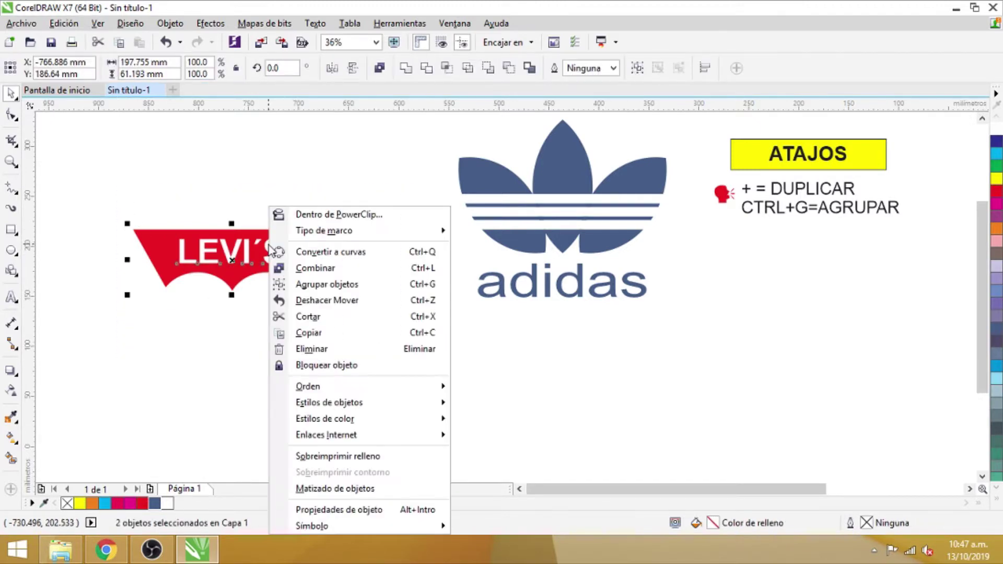
pyautogui.click(321, 285)
pyautogui.moveTo(249, 262); pyautogui.dragTo(591, 362)
pyautogui.click(301, 346)
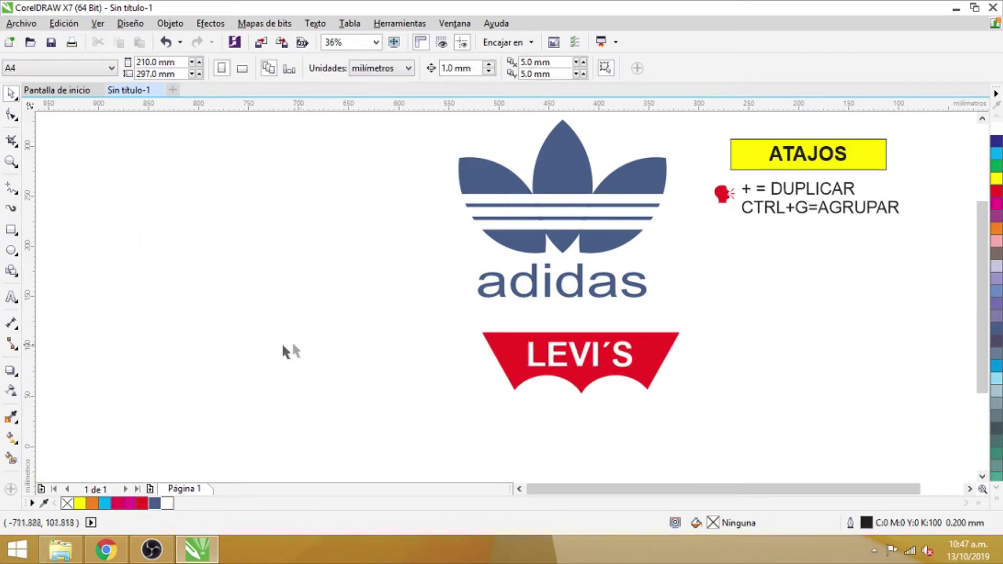
# Draw an ellipse about 117 mm wide and 111 mm high in the empty area beside the finished logos
pyautogui.click(16, 254)
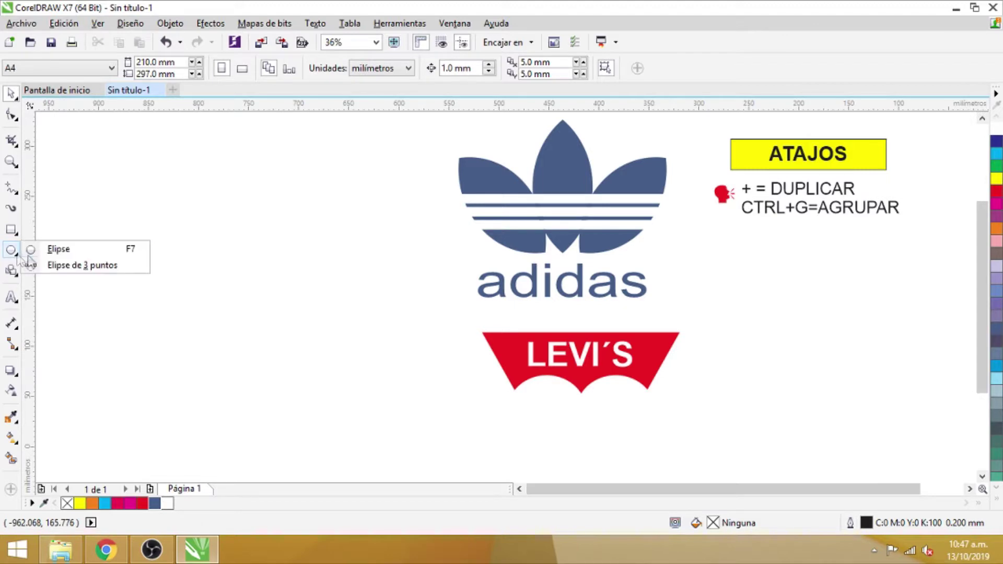
pyautogui.click(41, 249)
pyautogui.moveTo(187, 193); pyautogui.dragTo(304, 306)
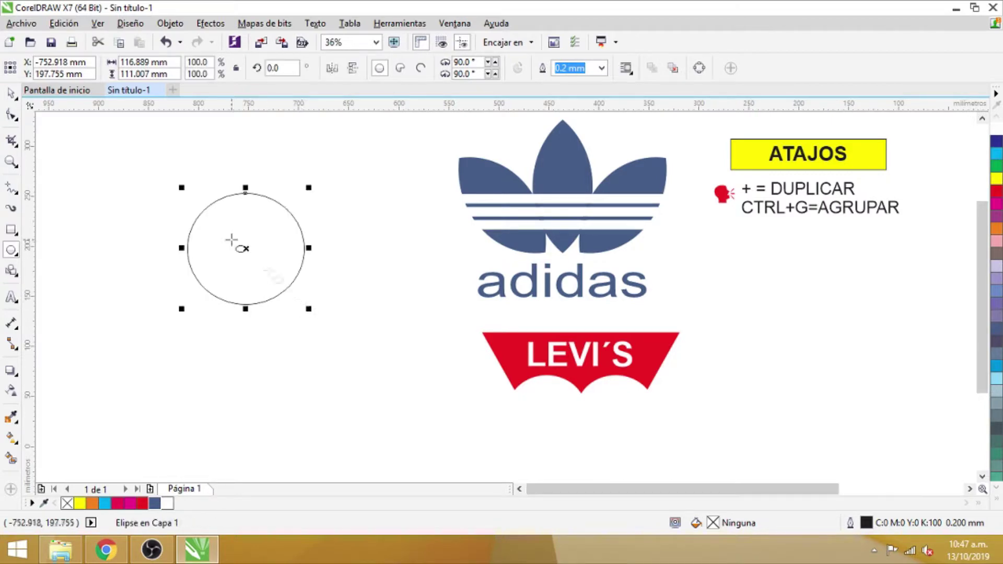
# Duplicate the ellipse offset diagonally down to the left and subtract the copy from the original to leave a crescent
pyautogui.click(14, 95)
pyautogui.moveTo(243, 267); pyautogui.dragTo(217, 280)
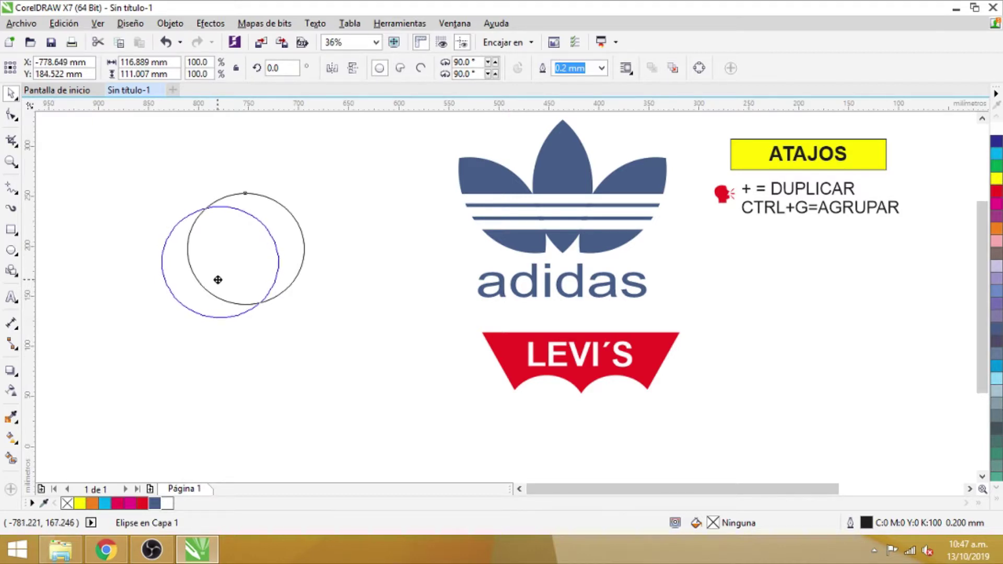
pyautogui.moveTo(218, 280); pyautogui.dragTo(217, 280)
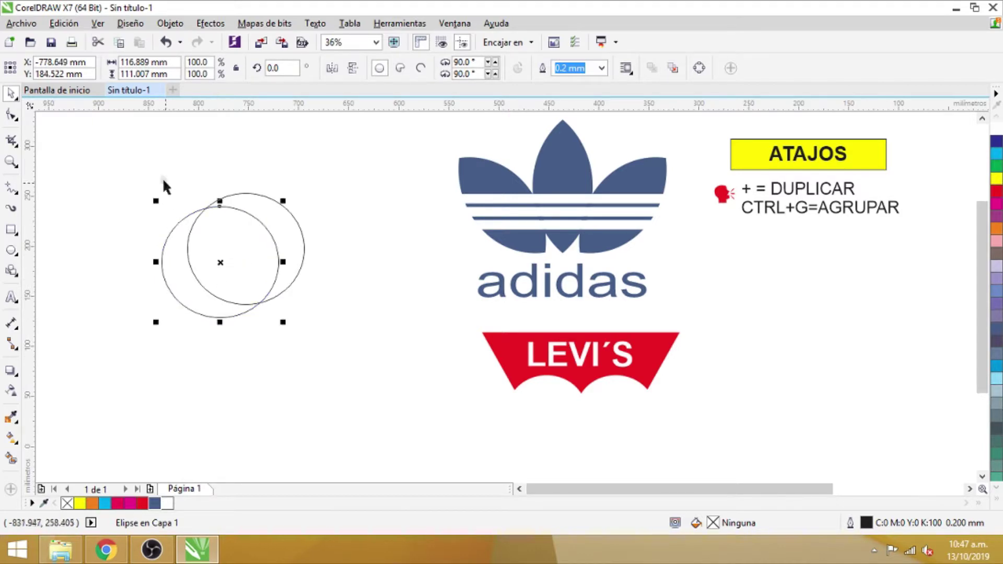
pyautogui.moveTo(129, 148); pyautogui.dragTo(338, 345)
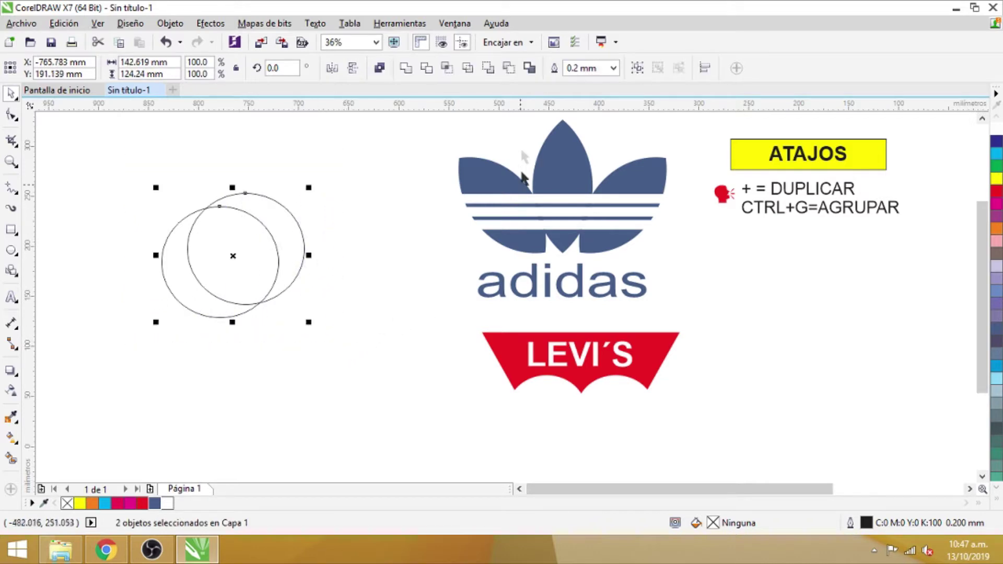
pyautogui.click(509, 69)
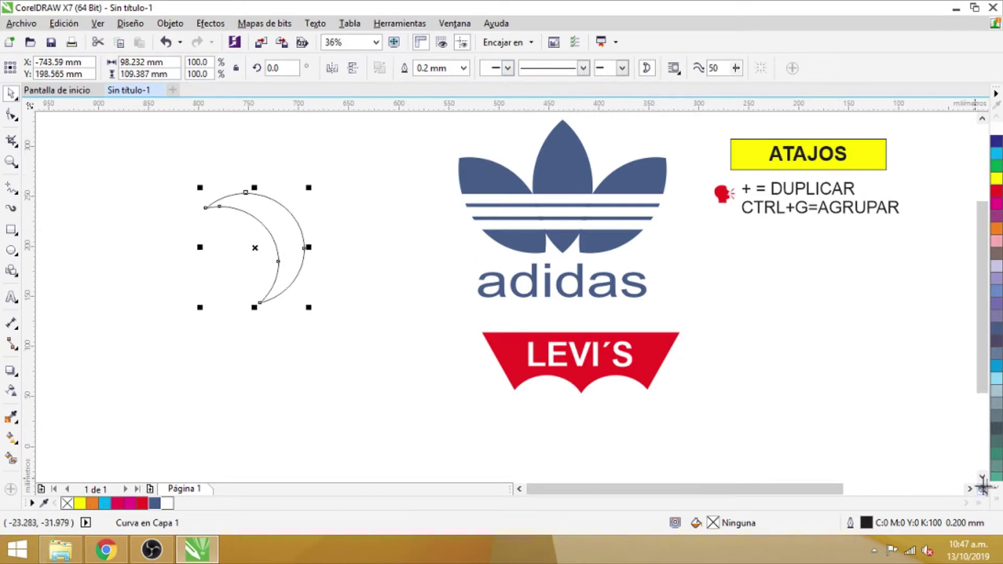
# Fill the crescent with crimson (C:0 M:100 Y:60 K:0) and set its outline to none
pyautogui.click(997, 501)
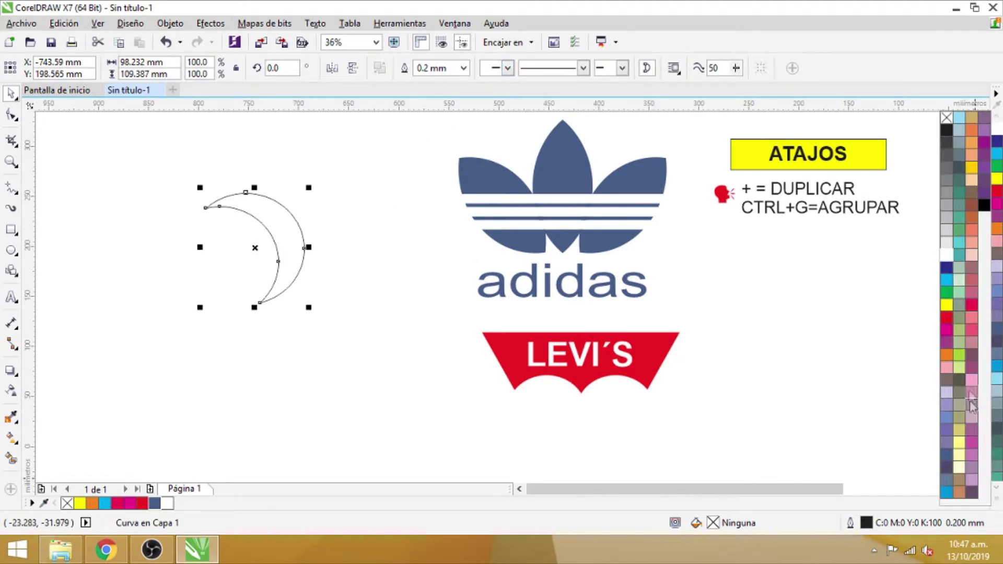
pyautogui.click(972, 305)
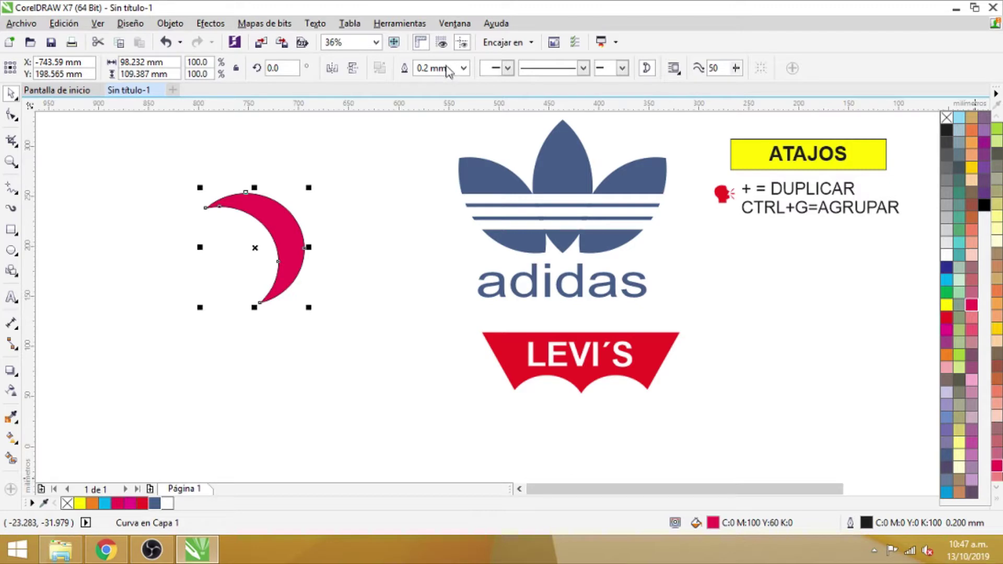
pyautogui.click(463, 68)
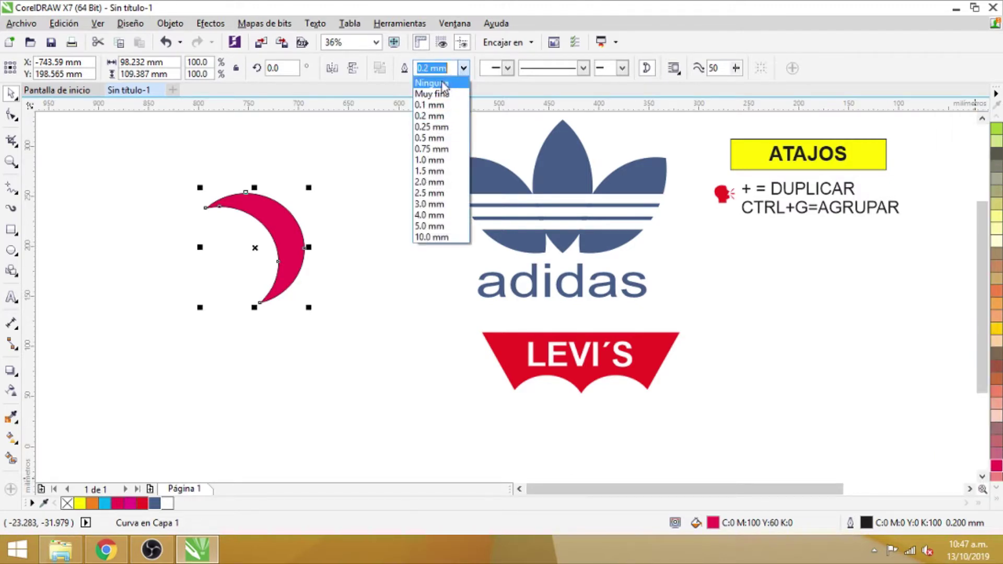
pyautogui.click(432, 89)
pyautogui.click(344, 240)
pyautogui.click(290, 247)
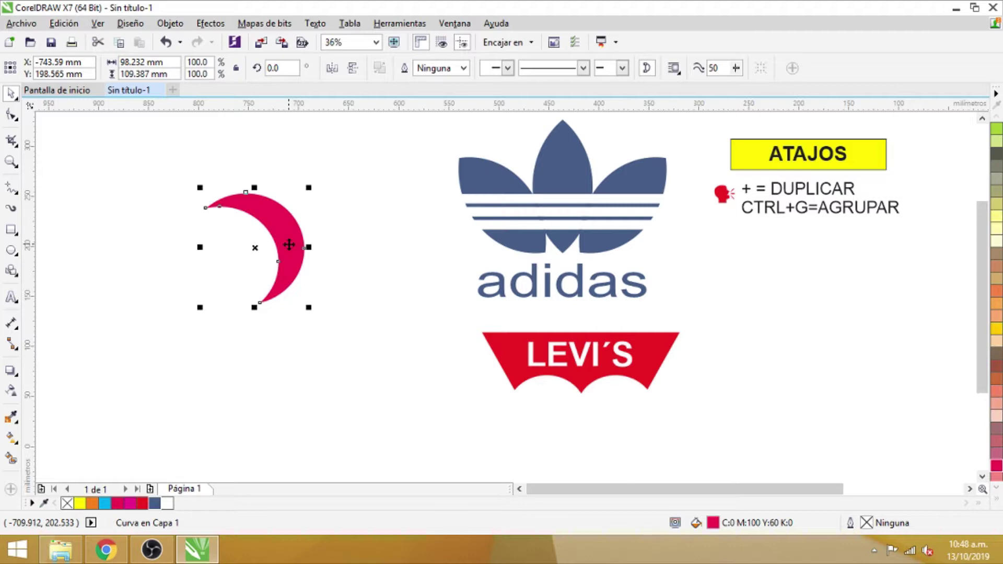
# Duplicate the crescent, rotate the copy to about 120°, and place it as the upper-left petal with tips meeting
pyautogui.press('+')
pyautogui.moveTo(289, 245); pyautogui.dragTo(241, 250)
pyautogui.click(242, 245)
pyautogui.moveTo(262, 193); pyautogui.dragTo(127, 240)
pyautogui.moveTo(190, 234); pyautogui.dragTo(146, 219)
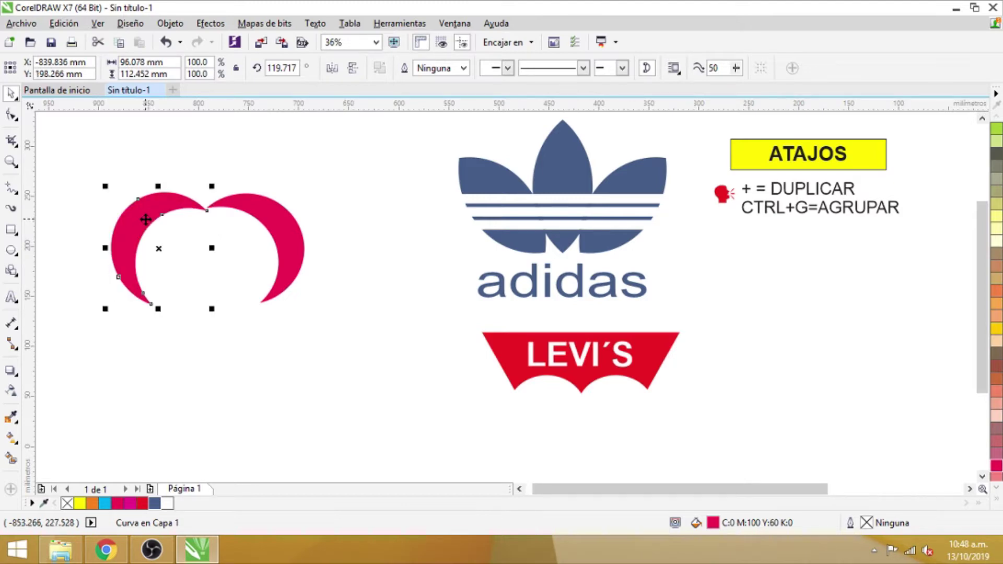
# Duplicate the upper-left crescent below it and rotate the copy to about 197°
pyautogui.moveTo(146, 220); pyautogui.dragTo(128, 290)
pyautogui.press('+')
pyautogui.click(128, 290)
pyautogui.moveTo(194, 383); pyautogui.dragTo(267, 252)
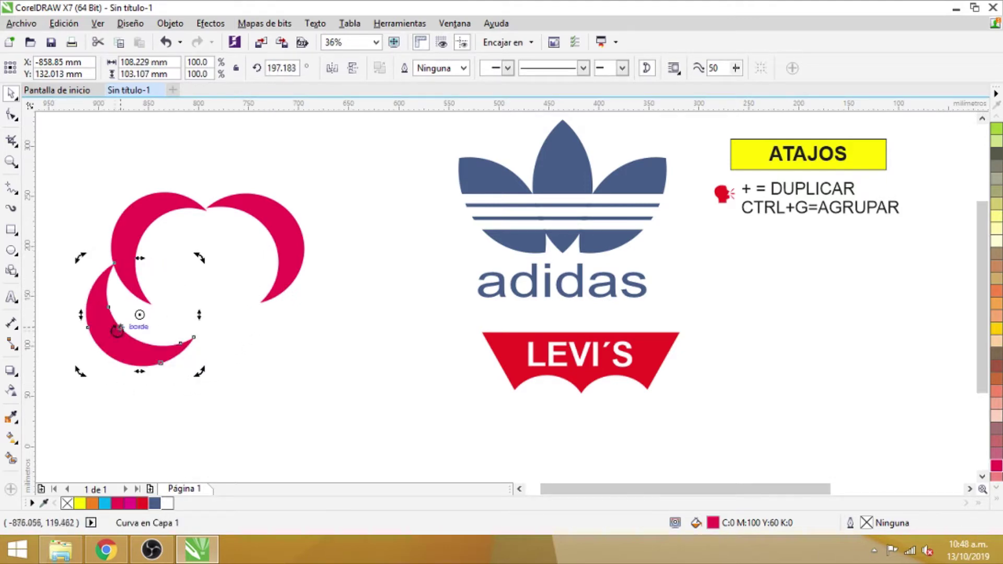
# Shrink the lower crescent to about 81% and adjust its angle and position to form the lower-left petal
pyautogui.moveTo(112, 336); pyautogui.dragTo(171, 370)
pyautogui.moveTo(222, 392); pyautogui.dragTo(202, 370)
pyautogui.moveTo(139, 351); pyautogui.dragTo(152, 365)
pyautogui.click(151, 365)
pyautogui.moveTo(220, 390); pyautogui.dragTo(233, 382)
pyautogui.click(197, 375)
pyautogui.click(186, 368)
# Duplicate the lower-left crescent, rotate the copy to about 279°, and place it as the lower-right petal
pyautogui.press('+')
pyautogui.moveTo(187, 368); pyautogui.dragTo(342, 276)
pyautogui.click(261, 357)
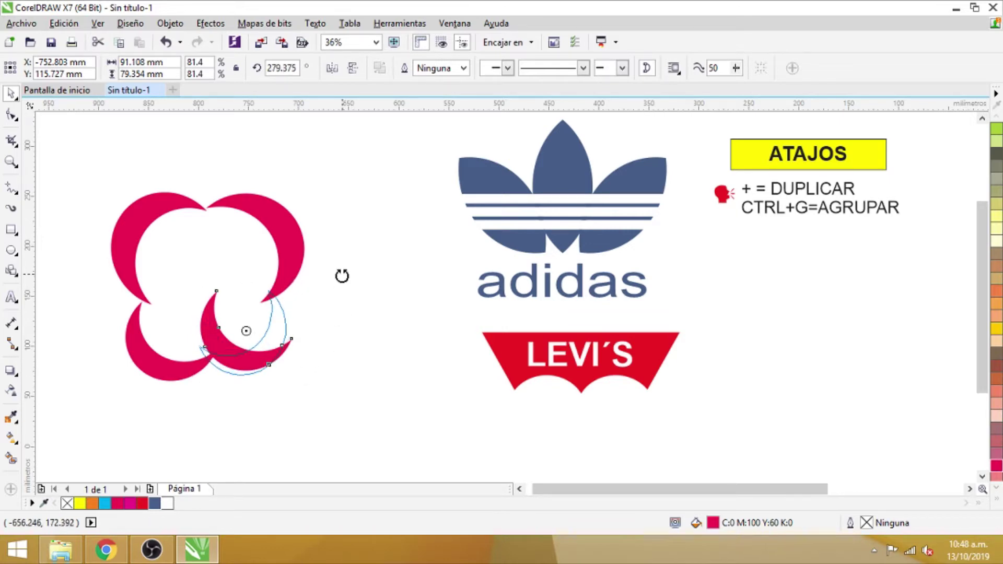
pyautogui.moveTo(343, 277); pyautogui.dragTo(343, 277)
pyautogui.moveTo(266, 348); pyautogui.dragTo(286, 361)
# Nudge the four outer petals closer together, lowering the upper pair and shifting the lower pair to the left
pyautogui.moveTo(179, 375); pyautogui.dragTo(173, 372)
pyautogui.click(140, 258)
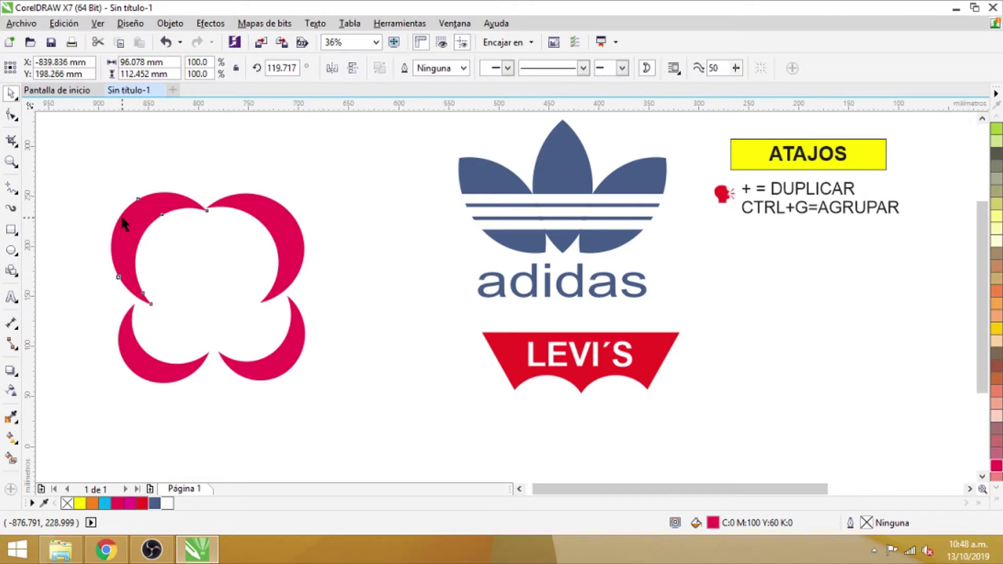
pyautogui.moveTo(120, 215); pyautogui.dragTo(123, 224)
pyautogui.click(289, 234)
pyautogui.moveTo(290, 233); pyautogui.dragTo(287, 236)
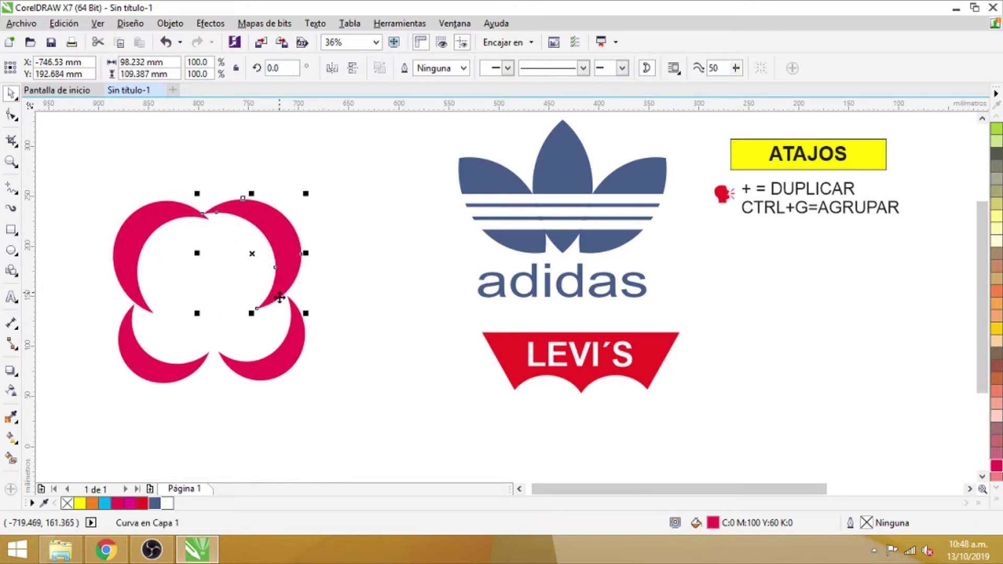
pyautogui.moveTo(284, 354); pyautogui.dragTo(277, 354)
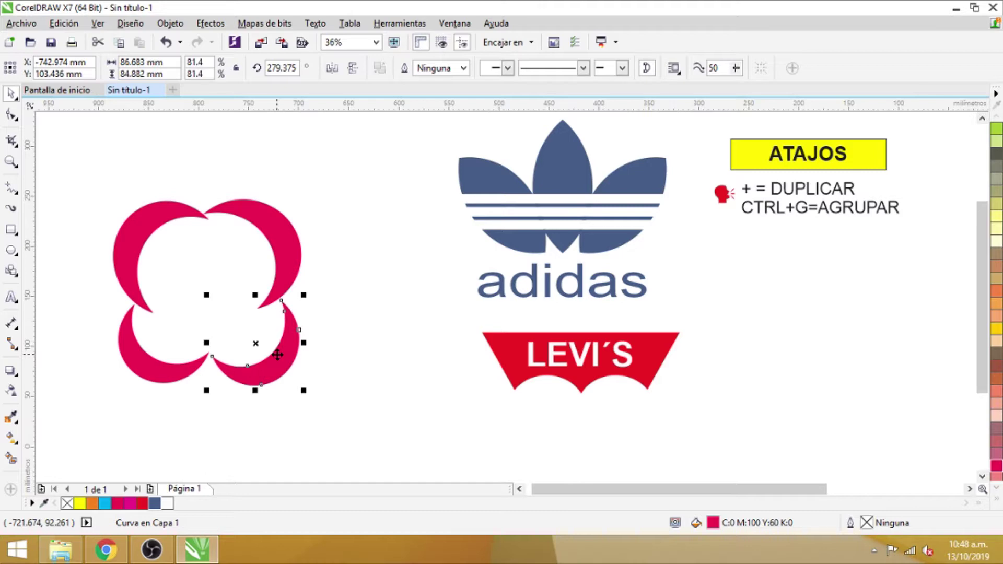
# Duplicate the lower-right petal, rotate the copy to about 41°, and reduce it to about 66% inside the upper petals
pyautogui.press('+')
pyautogui.moveTo(278, 355); pyautogui.dragTo(236, 296)
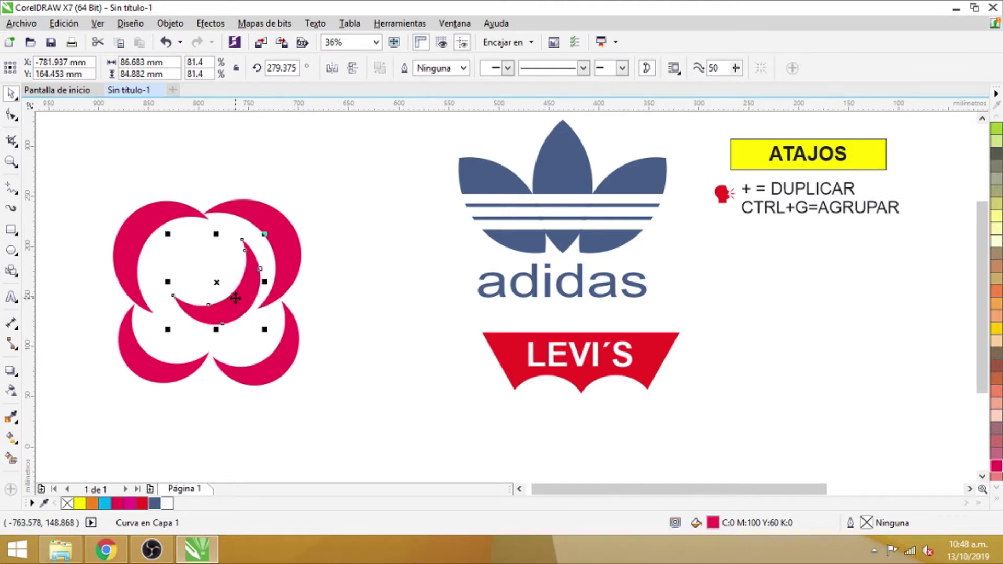
pyautogui.click(235, 297)
pyautogui.moveTo(265, 331); pyautogui.dragTo(195, 266)
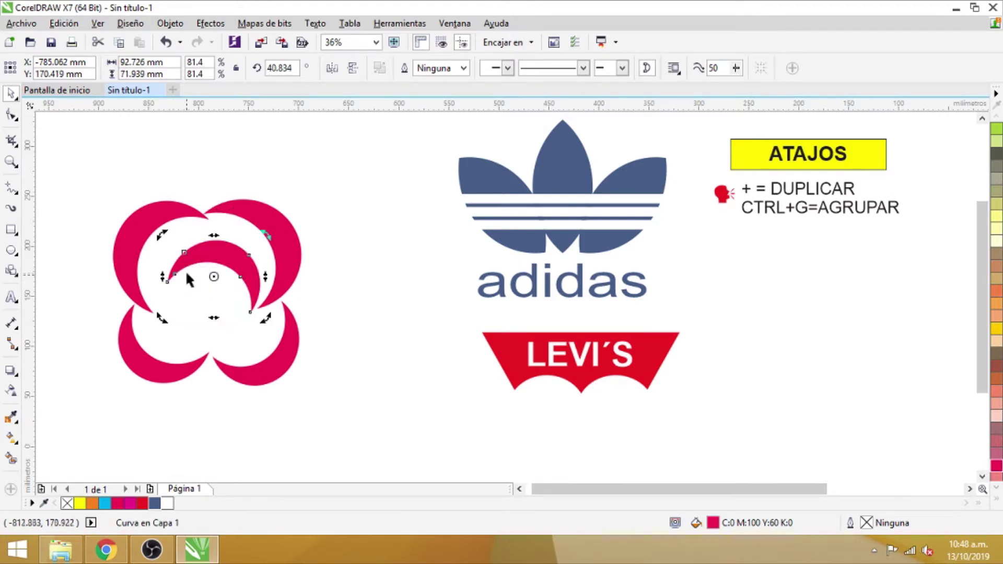
pyautogui.click(195, 266)
pyautogui.moveTo(162, 317); pyautogui.dragTo(179, 302)
pyautogui.moveTo(221, 248); pyautogui.dragTo(218, 231)
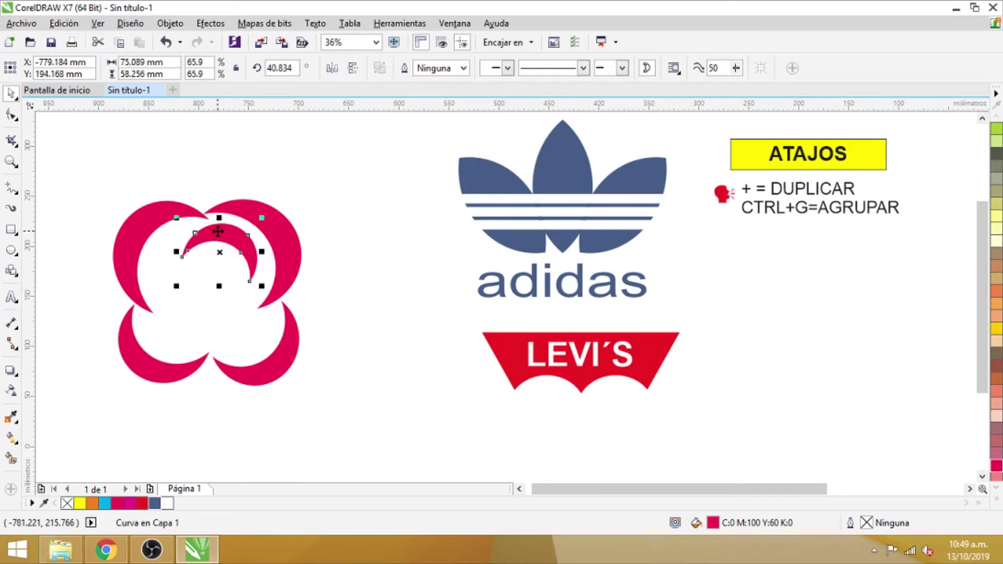
# Duplicate the inner upper crescent, rotate the copy to about 245°, and place it between the two lower petals
pyautogui.click(218, 231)
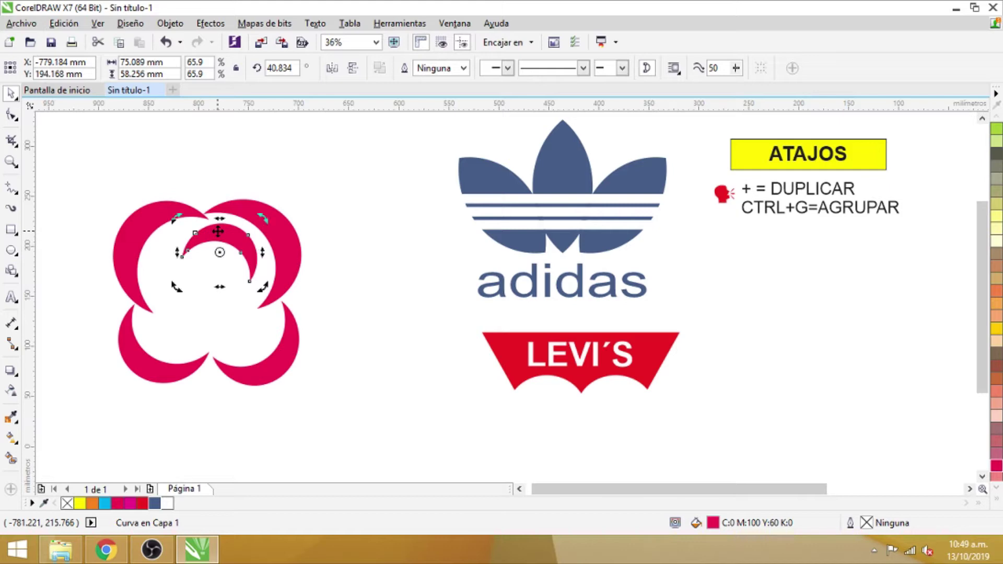
pyautogui.press('KP_Add')
pyautogui.moveTo(218, 232); pyautogui.dragTo(217, 330)
pyautogui.click(228, 287)
pyautogui.click(215, 319)
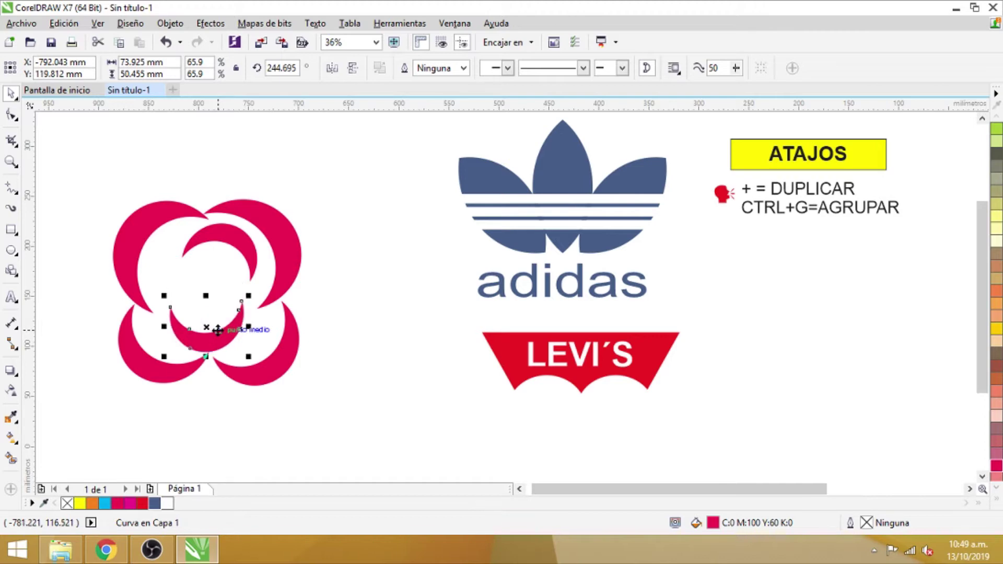
pyautogui.moveTo(215, 334); pyautogui.dragTo(211, 343)
# Duplicate the inner lower crescent, rotate the copy to about 126°, and position it as the left side of the flower's center
pyautogui.click(211, 343)
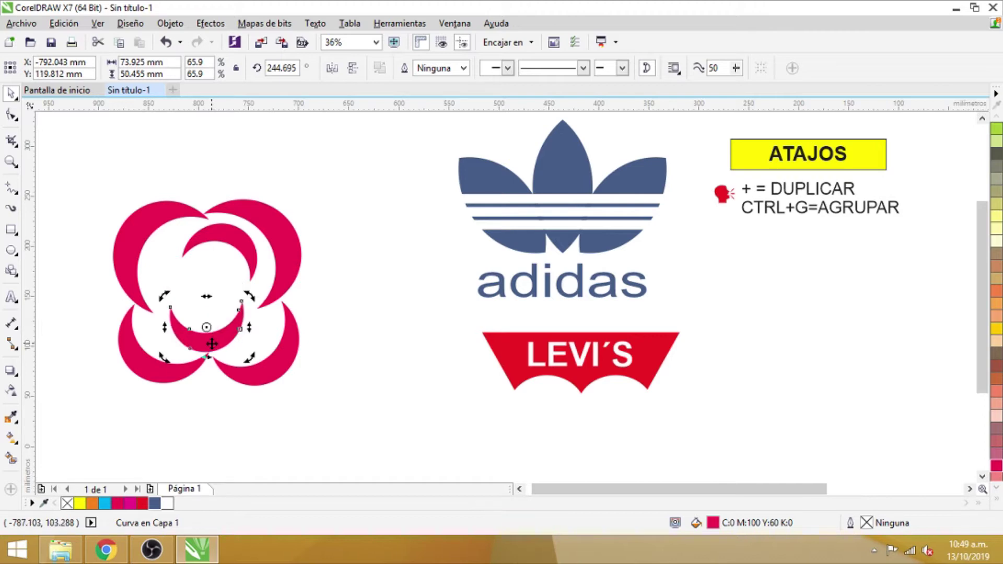
pyautogui.press('+')
pyautogui.moveTo(212, 343); pyautogui.dragTo(232, 302)
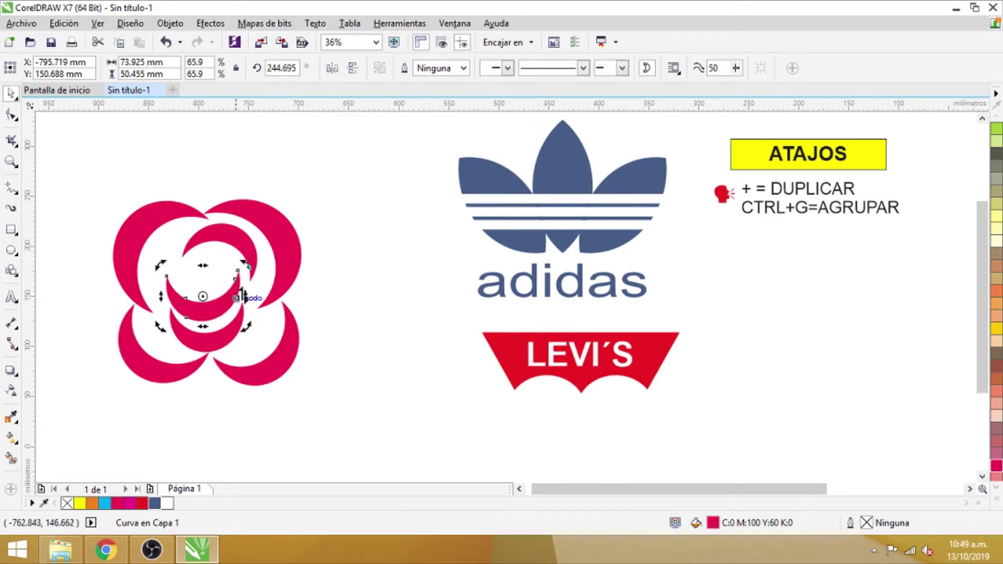
pyautogui.moveTo(248, 269); pyautogui.dragTo(204, 329)
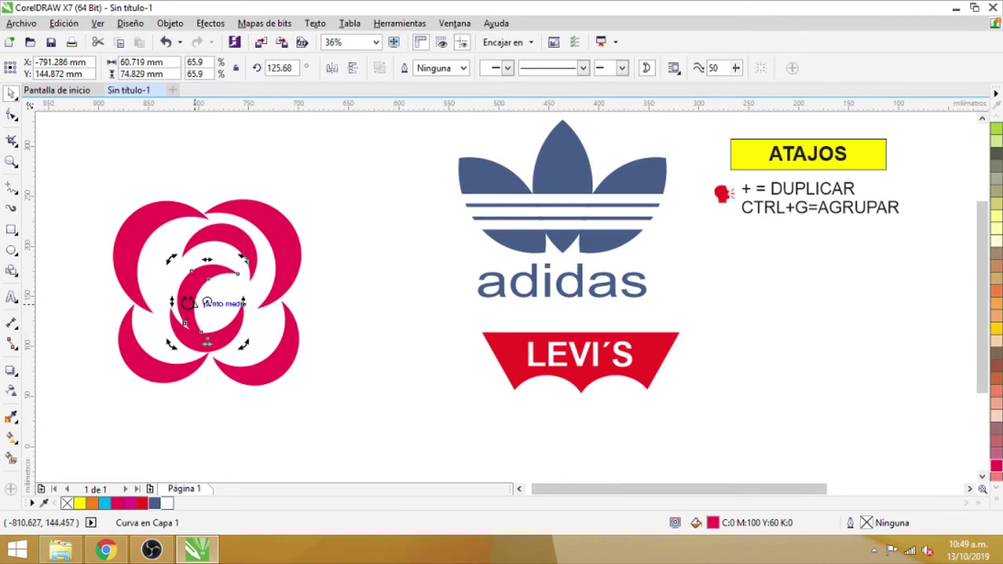
pyautogui.click(187, 302)
pyautogui.moveTo(207, 343)
pyautogui.mouseDown()
pyautogui.moveTo(205, 317)
pyautogui.moveTo(230, 290)
pyautogui.moveTo(172, 278)
pyautogui.moveTo(264, 286)
pyautogui.moveTo(245, 325)
pyautogui.moveTo(198, 318)
pyautogui.mouseUp()
# Add a smaller crescent copy, about 36 by 44 mm and rotated to about 315°, closing the central ring on its right
pyautogui.click(203, 282)
pyautogui.click(216, 296)
pyautogui.moveTo(245, 259); pyautogui.dragTo(231, 291)
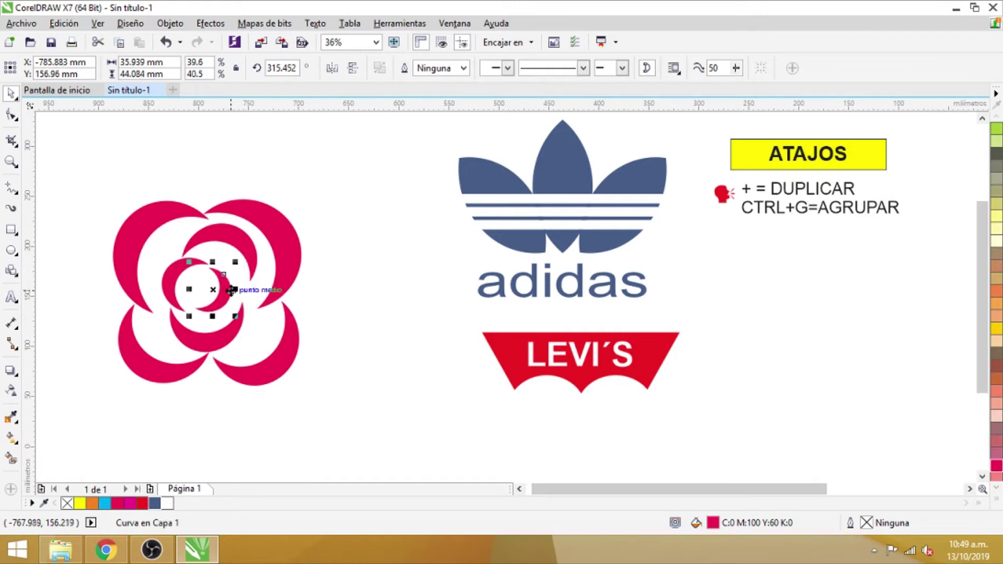
pyautogui.click(290, 428)
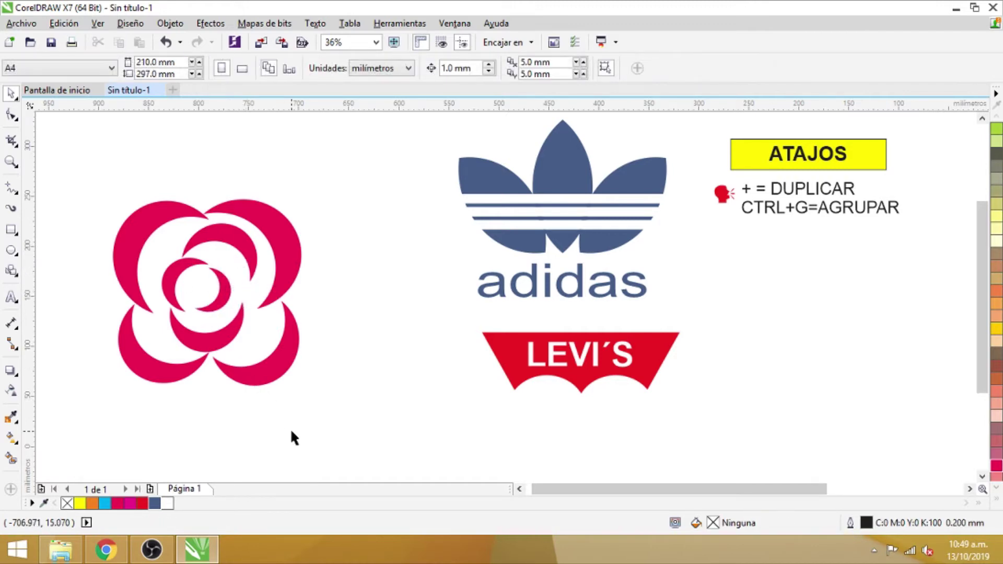
# Draw a five-pointed star about 41 mm wide and 39 mm high to the right of the flower
pyautogui.click(14, 272)
pyautogui.click(67, 284)
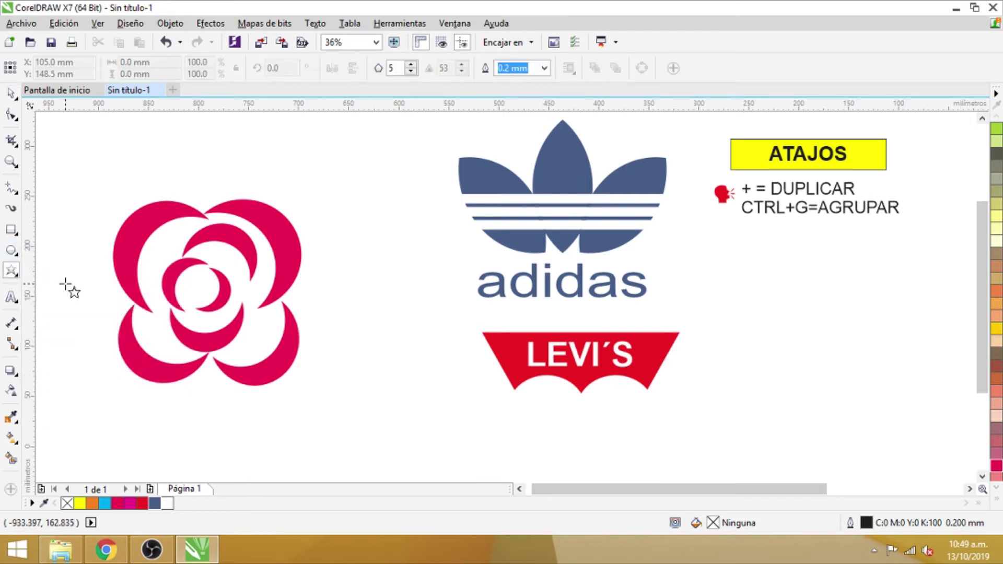
pyautogui.moveTo(334, 267); pyautogui.dragTo(385, 316)
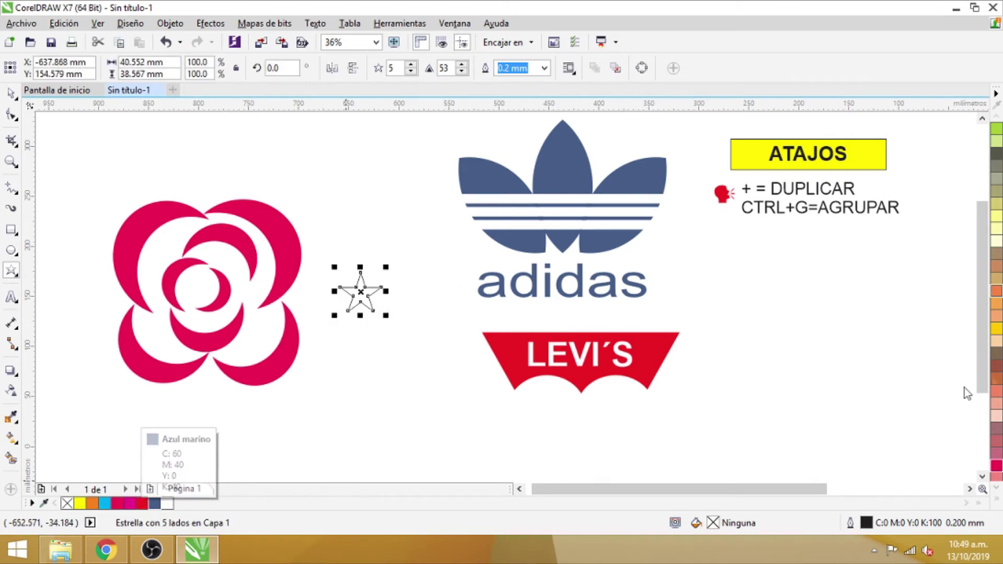
# Give the star the flower's crimson fill with no outline and fit it, reduced, inside the central ring
pyautogui.click(997, 466)
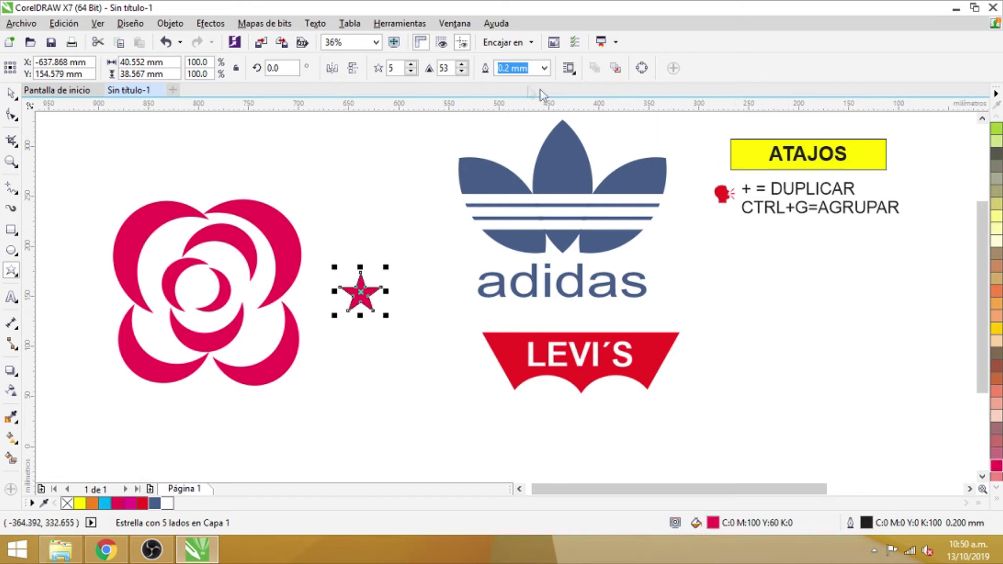
pyautogui.click(544, 68)
pyautogui.click(523, 79)
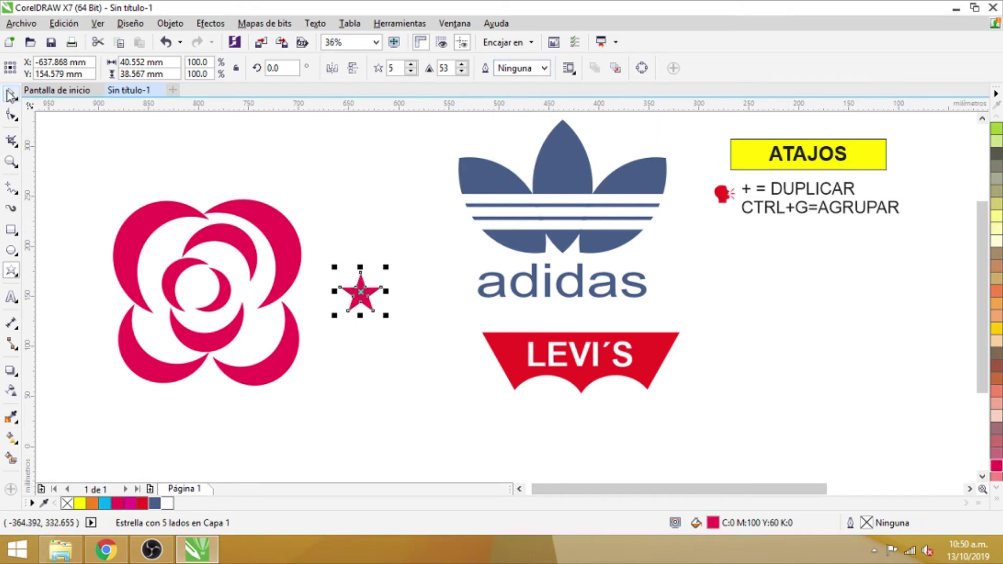
pyautogui.moveTo(361, 291); pyautogui.dragTo(200, 289)
pyautogui.click(373, 340)
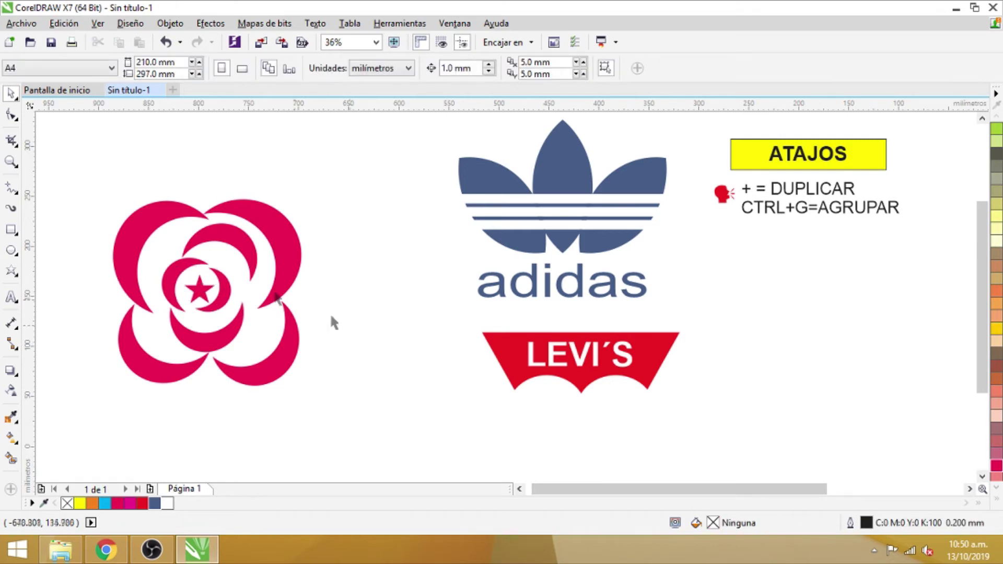
# Group the eight crescents and the star into a single flower logo
pyautogui.moveTo(77, 152); pyautogui.dragTo(337, 426)
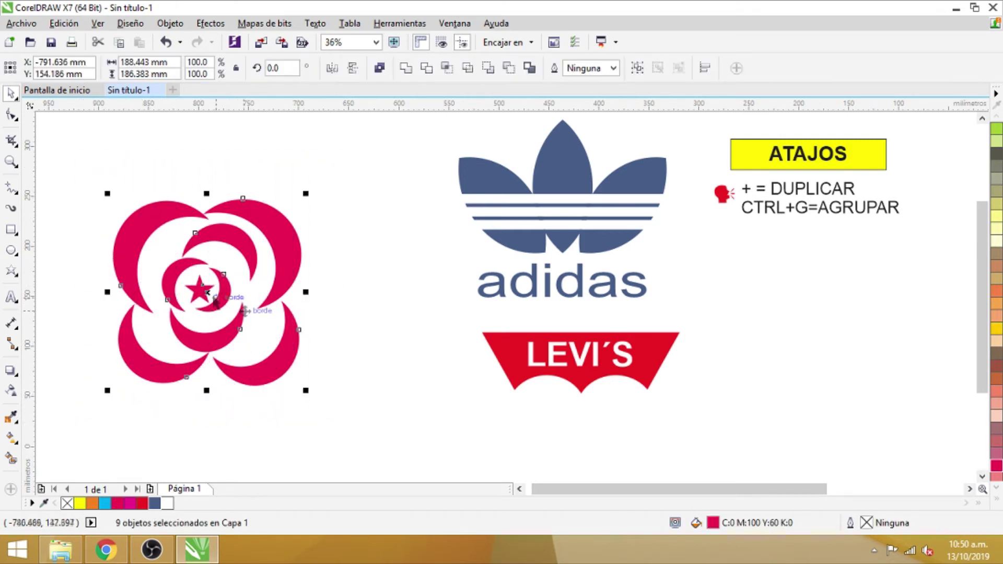
pyautogui.rightClick(201, 290)
pyautogui.click(240, 222)
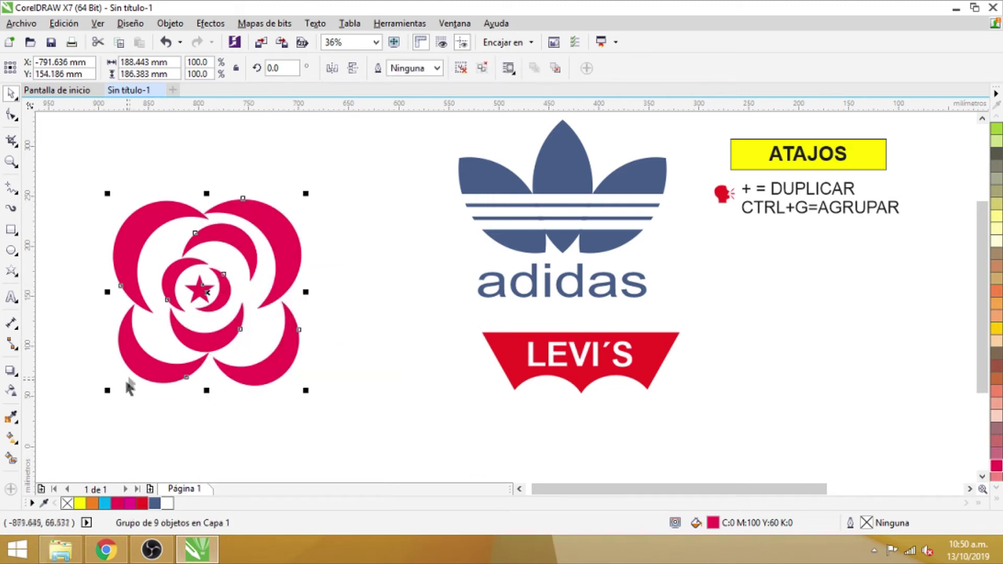
# Resize the flower logo to about 128 mm wide and 115 mm high and move it slightly up and left
pyautogui.moveTo(107, 390); pyautogui.dragTo(158, 340)
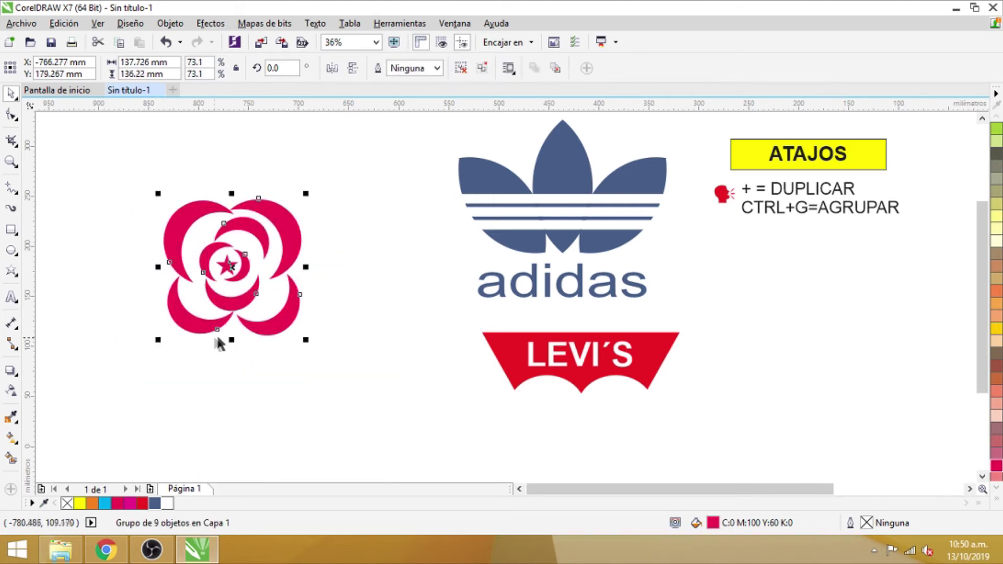
pyautogui.moveTo(231, 340); pyautogui.dragTo(232, 318)
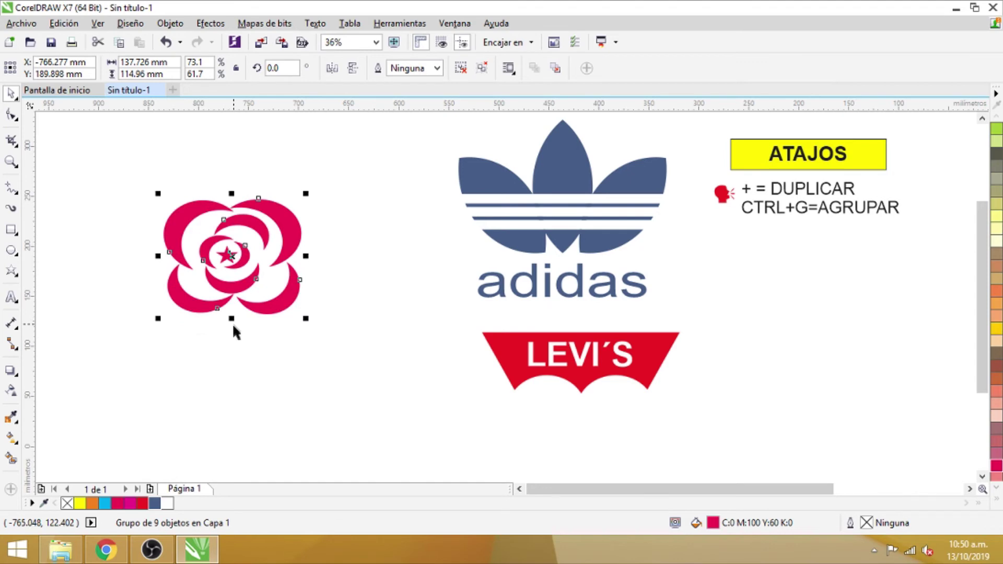
pyautogui.moveTo(306, 257); pyautogui.dragTo(295, 256)
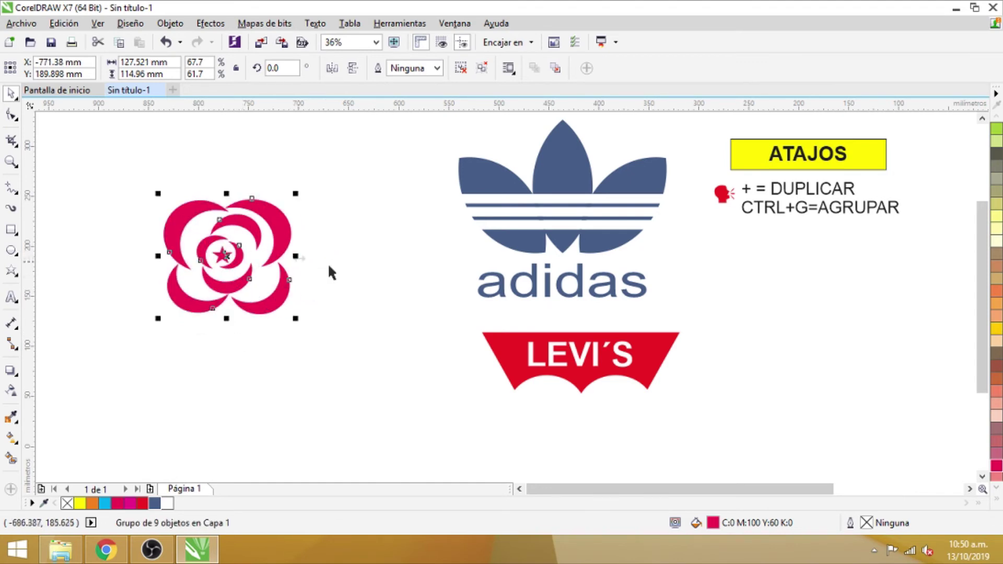
pyautogui.press('Escape')
pyautogui.moveTo(233, 285); pyautogui.dragTo(212, 270)
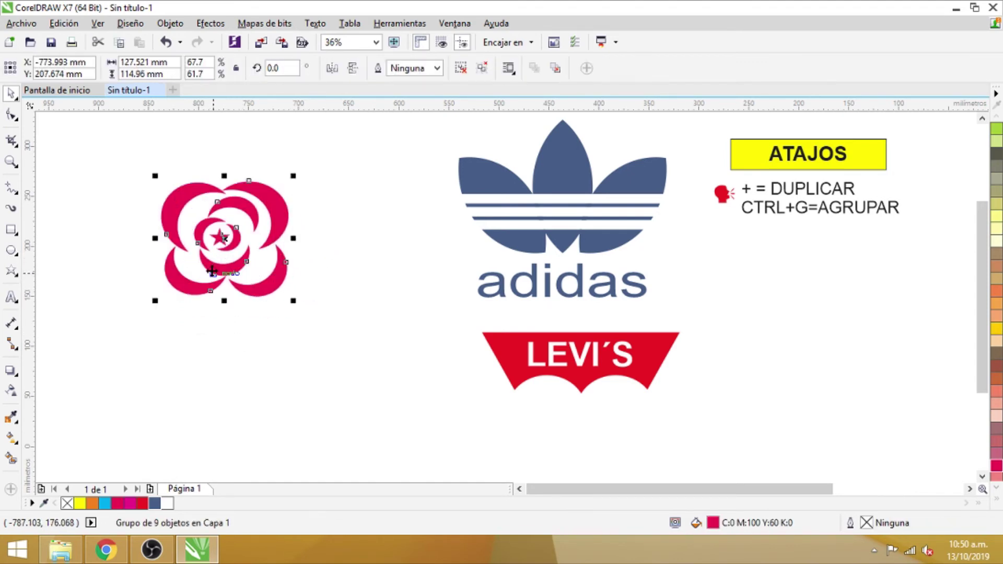
# Add the text FARC in Arial below the flower logo, enlarge it to about 97 pt and make it bold
pyautogui.click(10, 298)
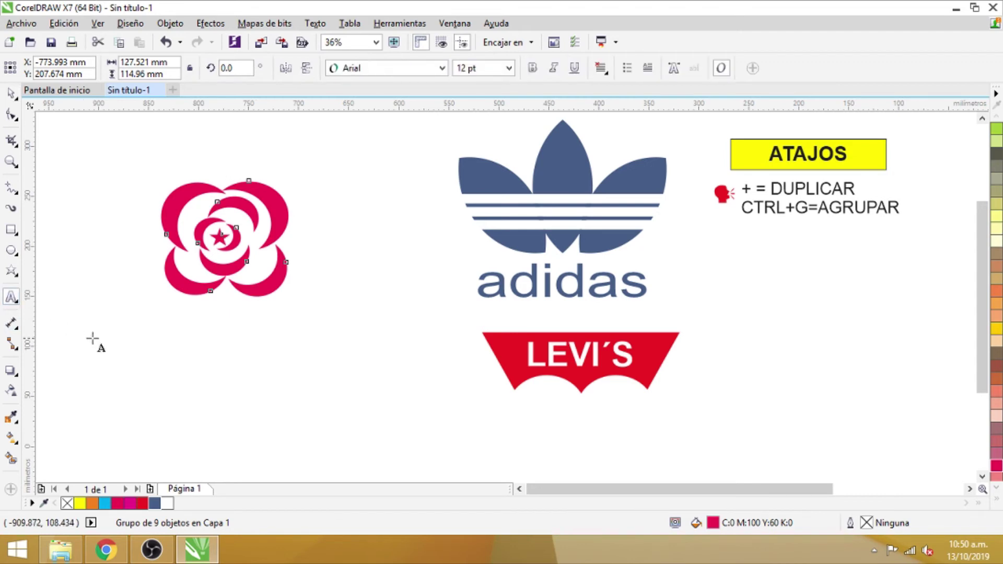
pyautogui.click(120, 342)
pyautogui.write('F')
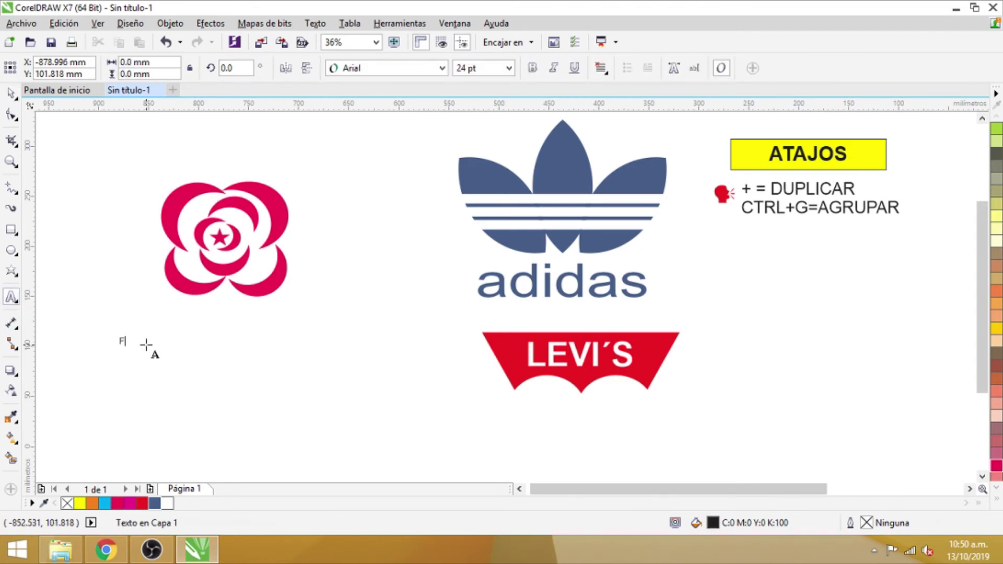
pyautogui.write('ARC')
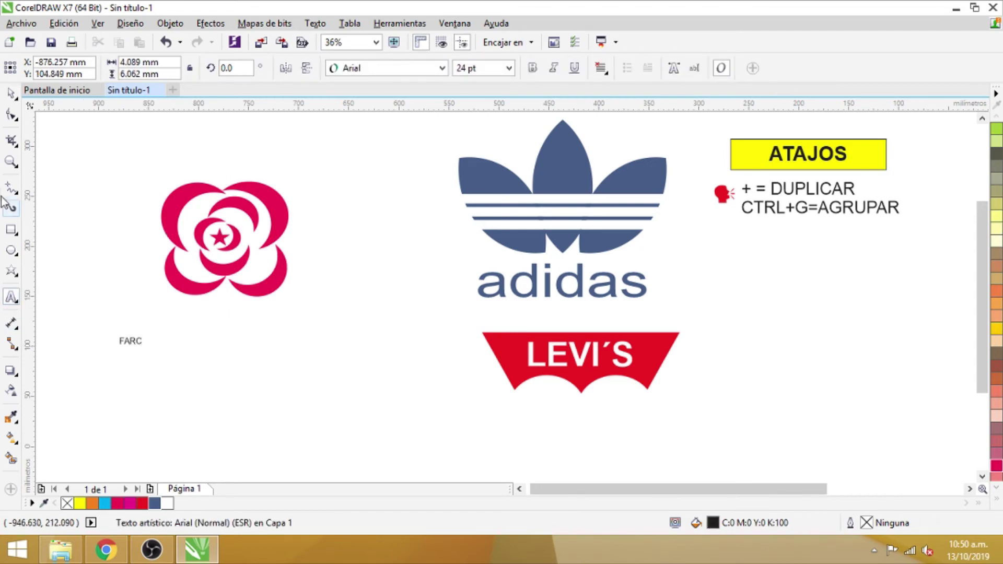
pyautogui.click(11, 95)
pyautogui.moveTo(148, 354); pyautogui.dragTo(249, 399)
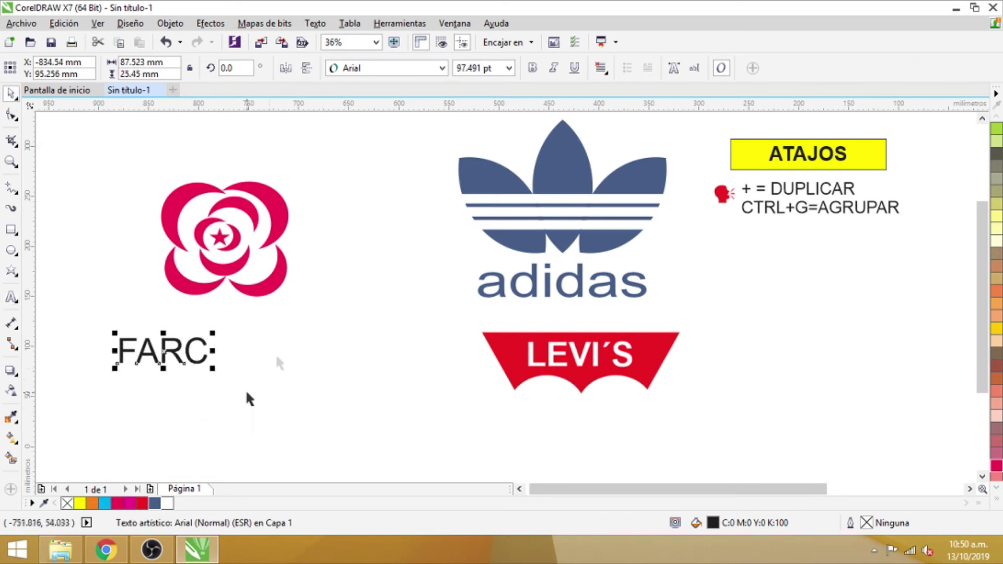
pyautogui.click(533, 68)
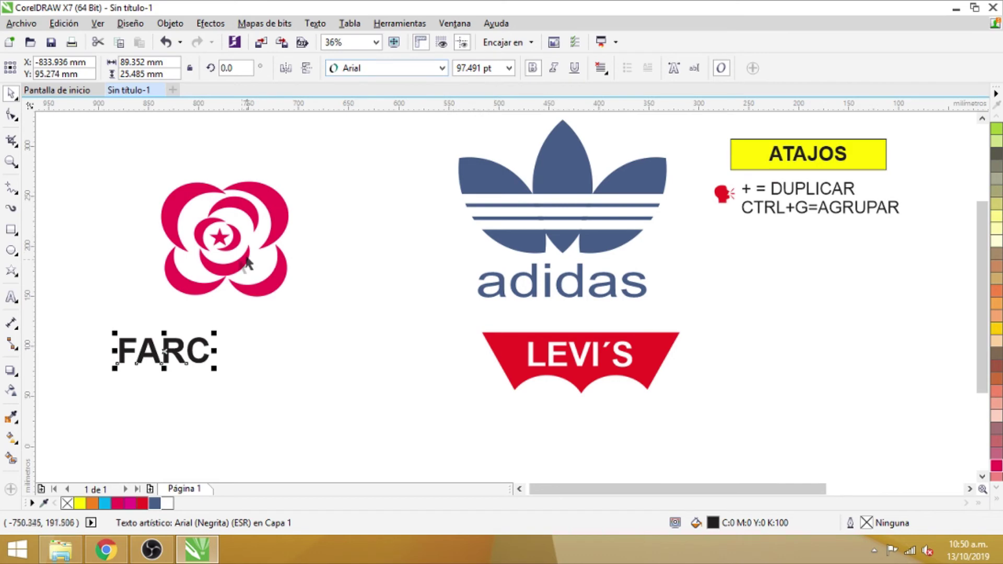
# Fit the FARC text directly beneath the flower at about 99 mm wide and 38 mm high, and fill it with Chartreuse
pyautogui.moveTo(165, 331); pyautogui.dragTo(239, 316)
pyautogui.moveTo(180, 347); pyautogui.dragTo(171, 350)
pyautogui.moveTo(231, 326); pyautogui.dragTo(239, 323)
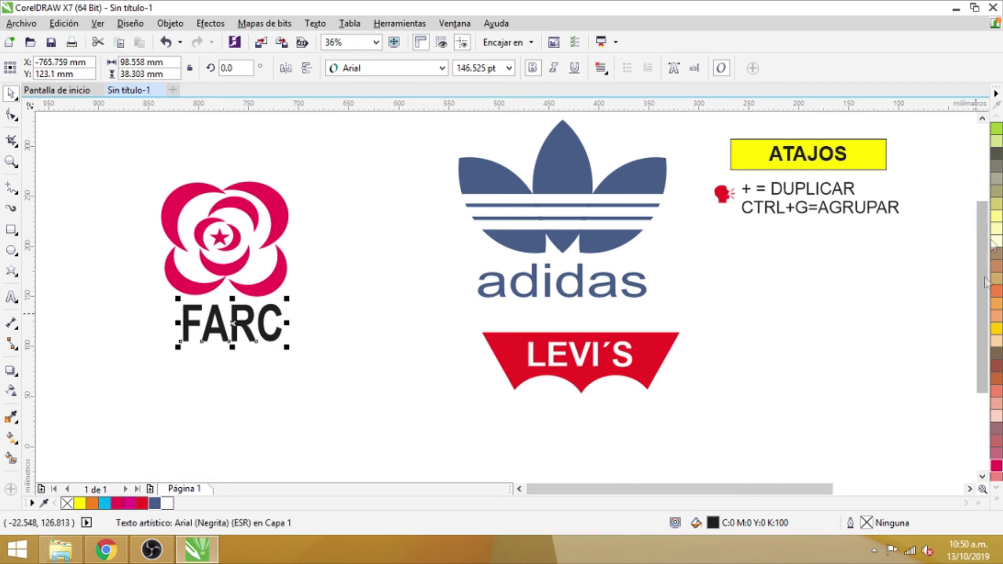
pyautogui.click(997, 131)
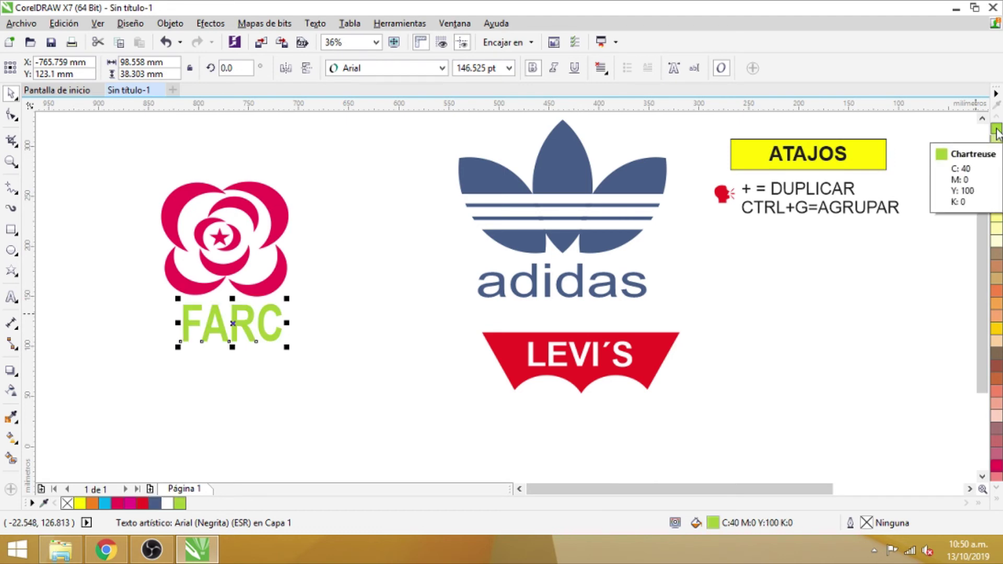
pyautogui.click(311, 201)
# Group the flower and the FARC text into one logo
pyautogui.moveTo(136, 157); pyautogui.dragTo(309, 352)
pyautogui.rightClick(244, 209)
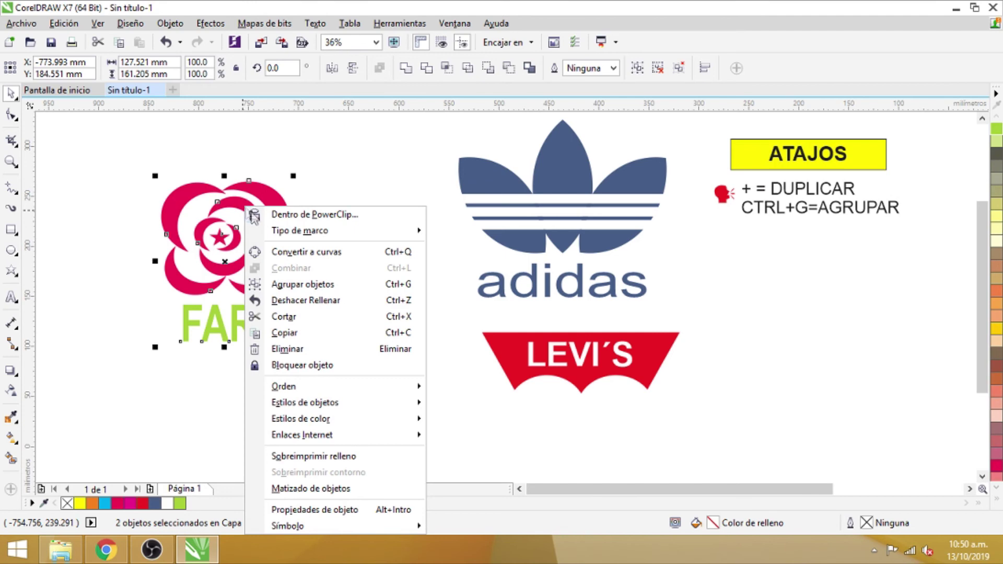
pyautogui.click(299, 284)
pyautogui.click(335, 331)
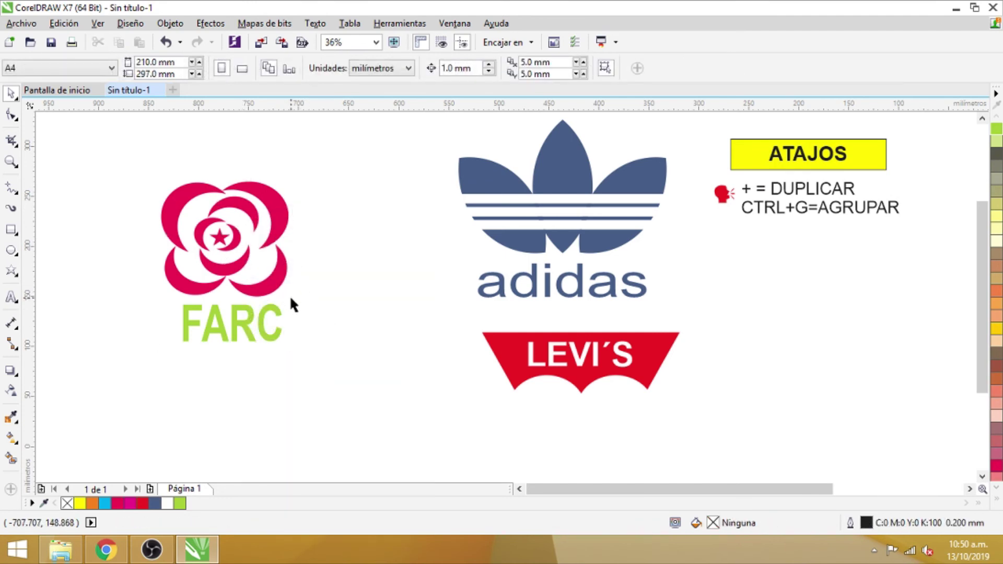
# Rearrange the three logos, shifting the FARC flower, the adidas trefoil and the LEVI´S badge down and to the left
pyautogui.moveTo(234, 251); pyautogui.dragTo(218, 267)
pyautogui.moveTo(538, 214)
pyautogui.mouseDown()
pyautogui.moveTo(415, 207)
pyautogui.moveTo(523, 212)
pyautogui.mouseUp()
pyautogui.moveTo(553, 175); pyautogui.dragTo(443, 200)
pyautogui.moveTo(559, 370); pyautogui.dragTo(495, 414)
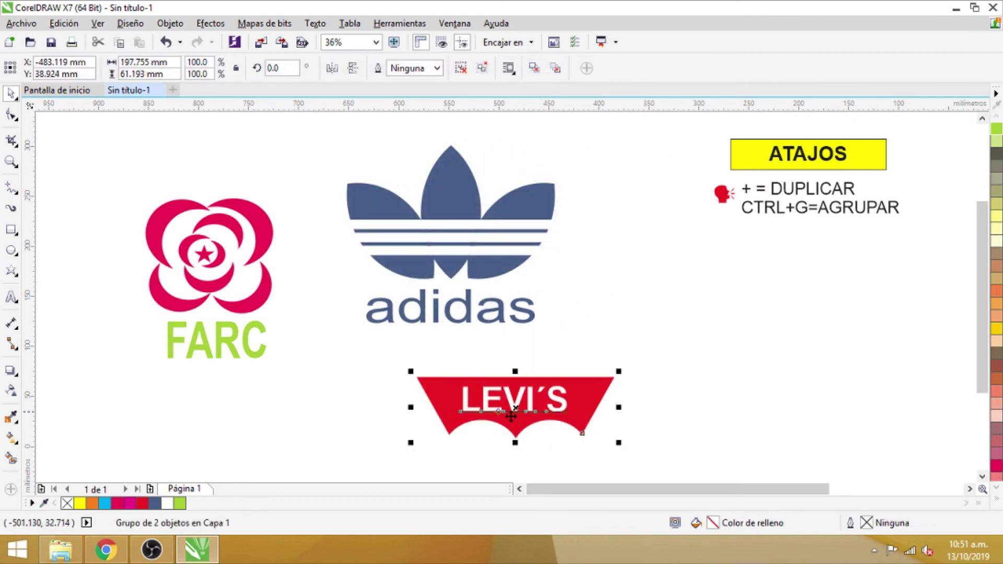
pyautogui.click(670, 418)
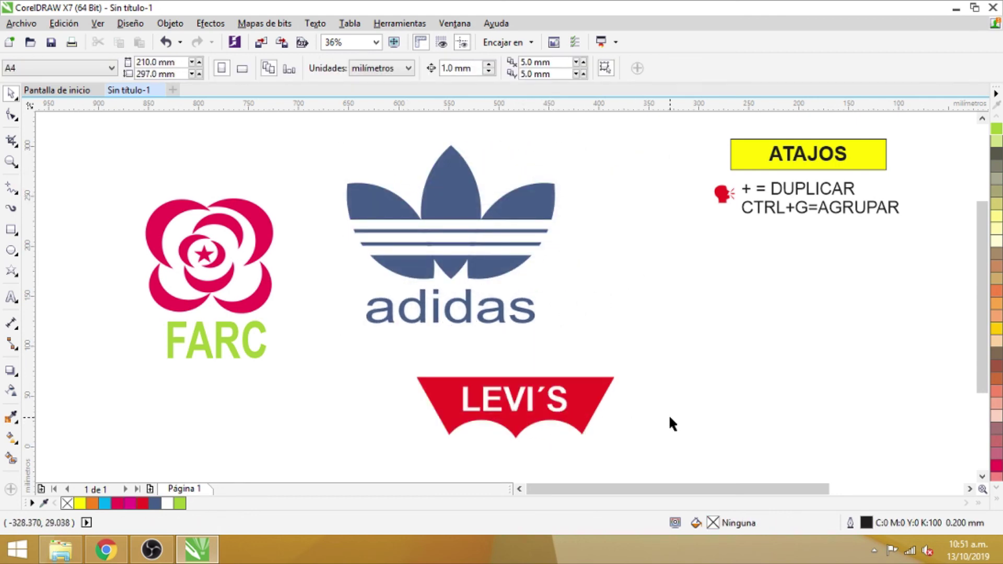